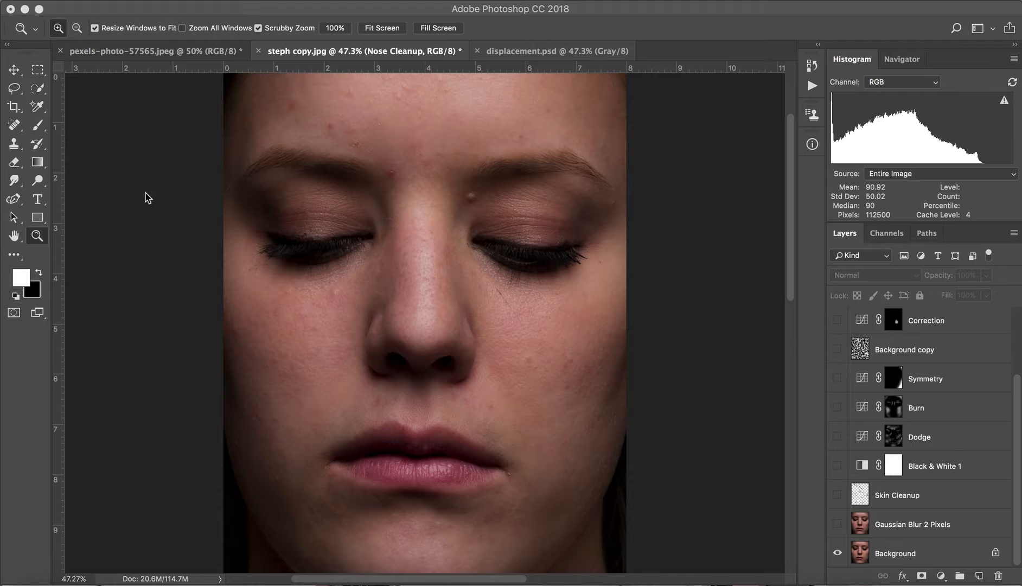
# View the pattern image pexels-photo-57565.jpeg, return to steph copy.jpg and show all of its layers.
pyautogui.click(144, 52)
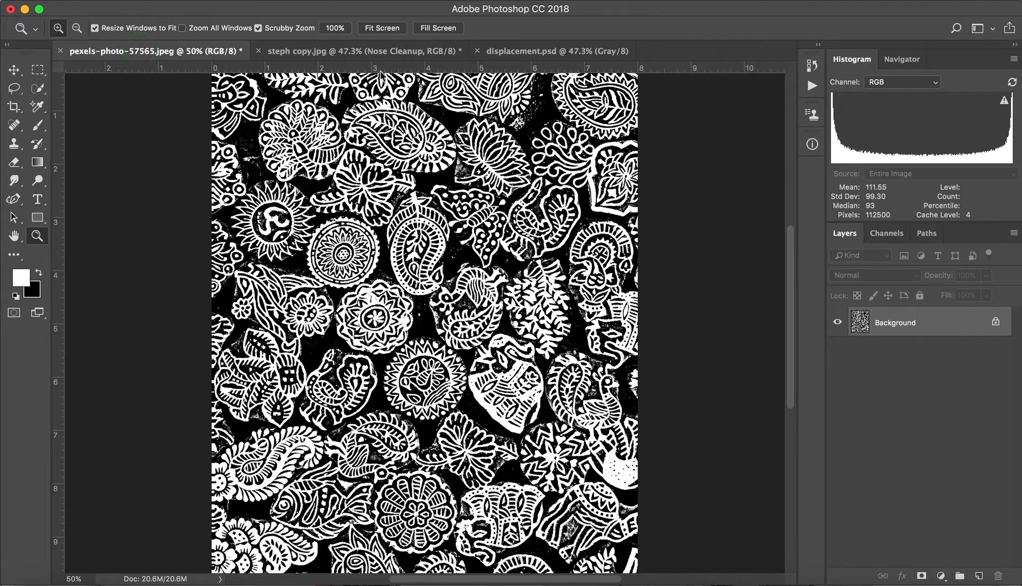
pyautogui.click(374, 52)
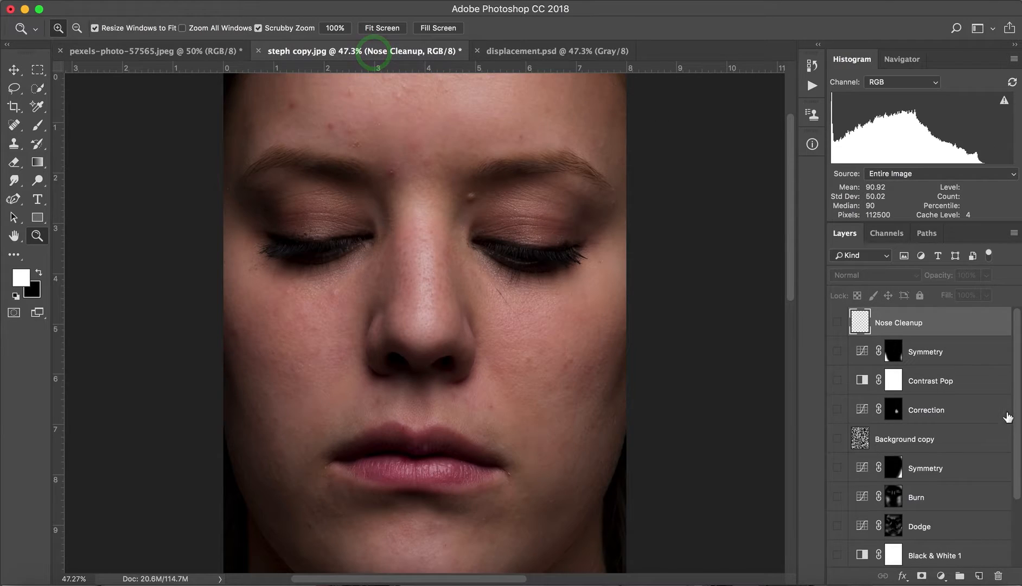
pyautogui.moveTo(1015, 417); pyautogui.dragTo(1014, 542)
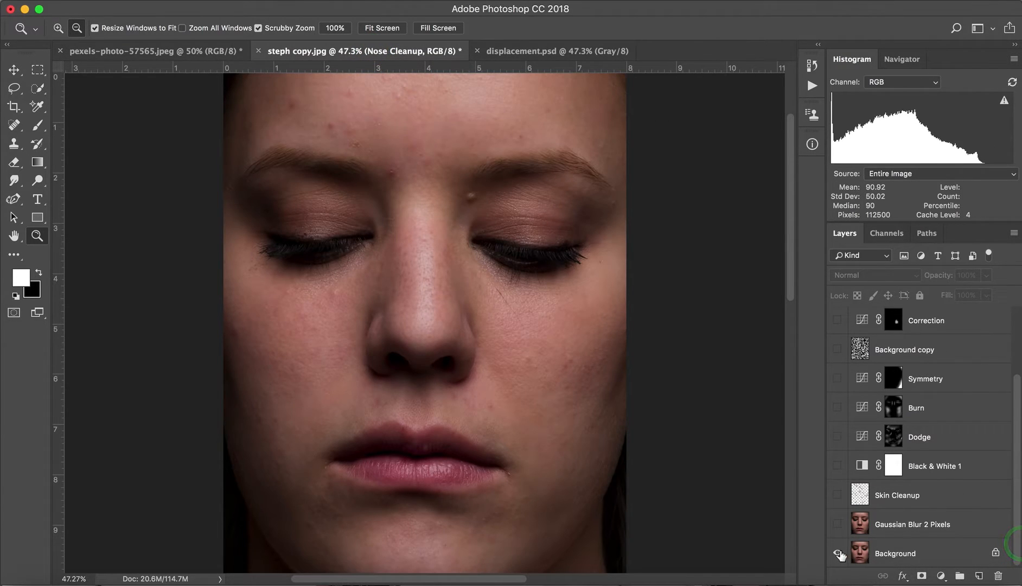
pyautogui.keyDown('alt'); pyautogui.click(837, 553); pyautogui.keyUp('alt')
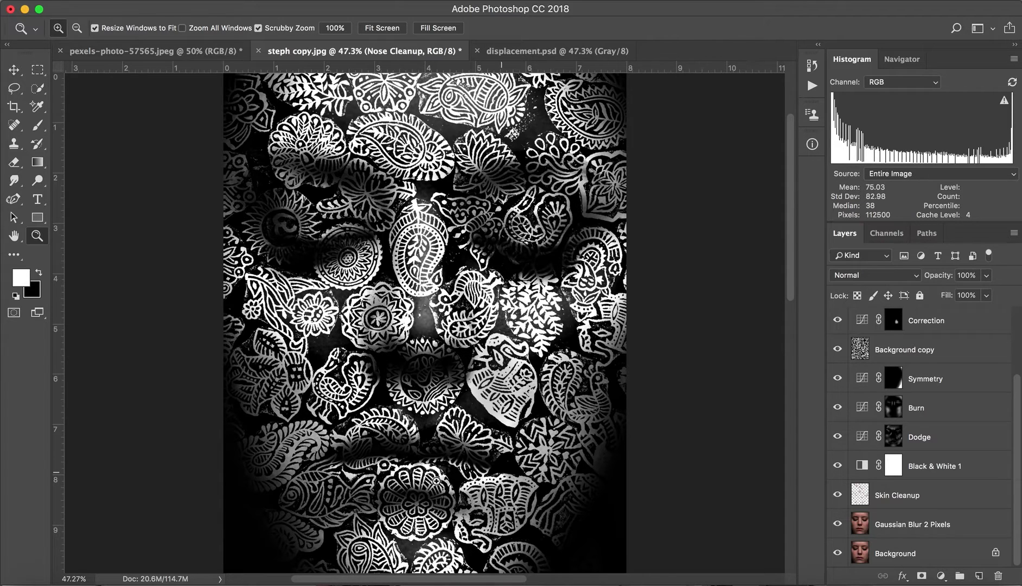
# Zoom in to 200% and examine how the pattern follows the contours of the lips and chin.
pyautogui.click(413, 498)
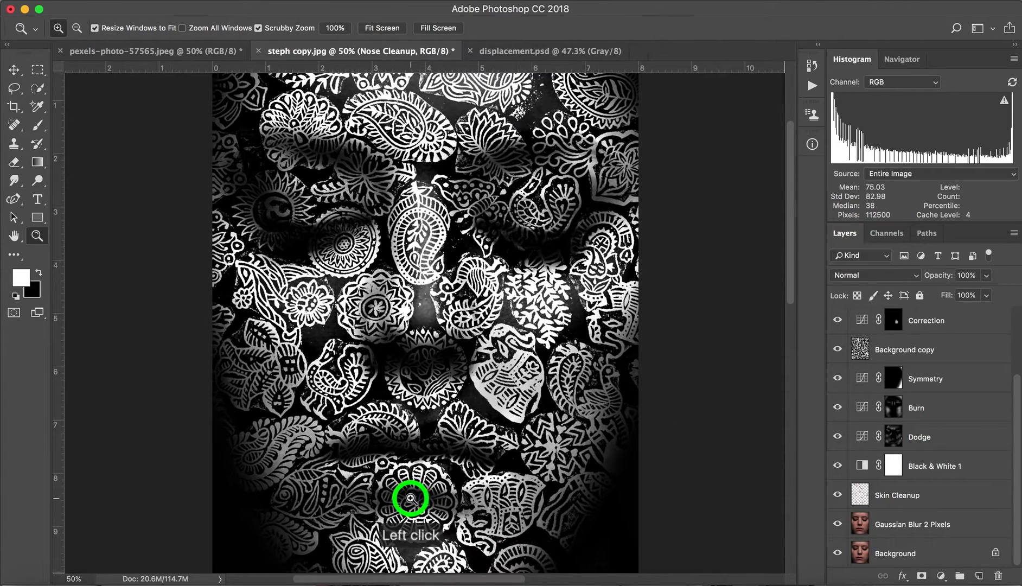
pyautogui.click(412, 498)
pyautogui.click(411, 499)
pyautogui.click(410, 499)
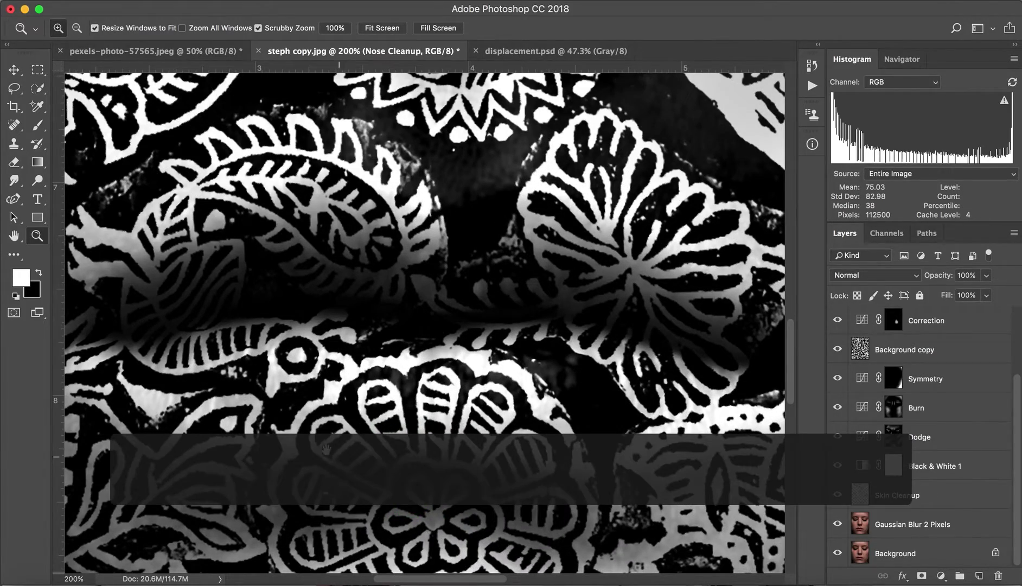
pyautogui.click(313, 419)
pyautogui.moveTo(313, 419); pyautogui.dragTo(431, 333)
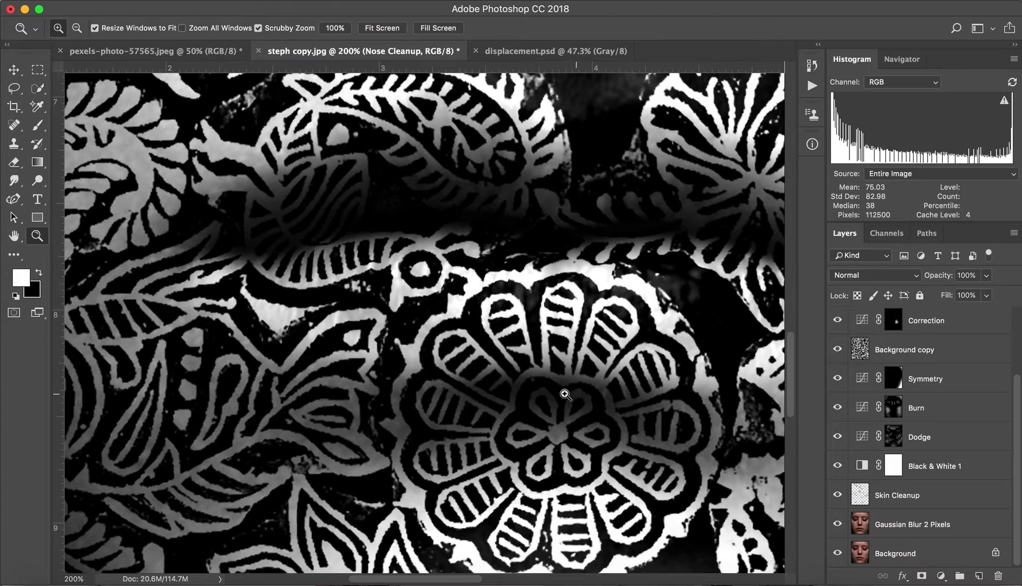
pyautogui.click(371, 282)
# Examine the pattern's displacement over the cheek, eye and brow at 200%, and fit the whole image in view.
pyautogui.moveTo(367, 272); pyautogui.dragTo(420, 453)
pyautogui.moveTo(544, 269); pyautogui.dragTo(262, 365)
pyautogui.moveTo(593, 293); pyautogui.dragTo(611, 514)
pyautogui.moveTo(418, 290); pyautogui.dragTo(605, 289)
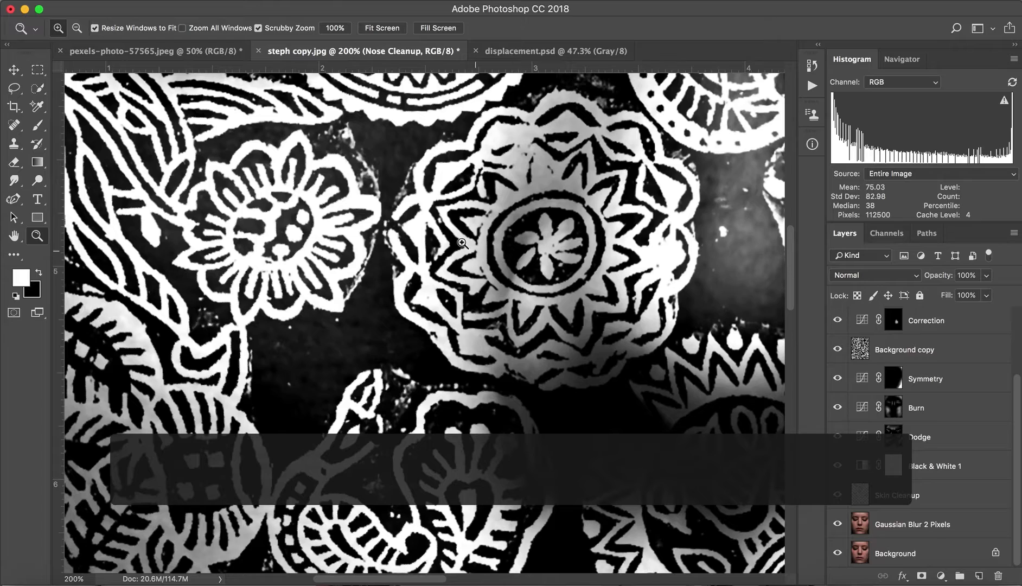
pyautogui.moveTo(452, 272); pyautogui.dragTo(509, 469)
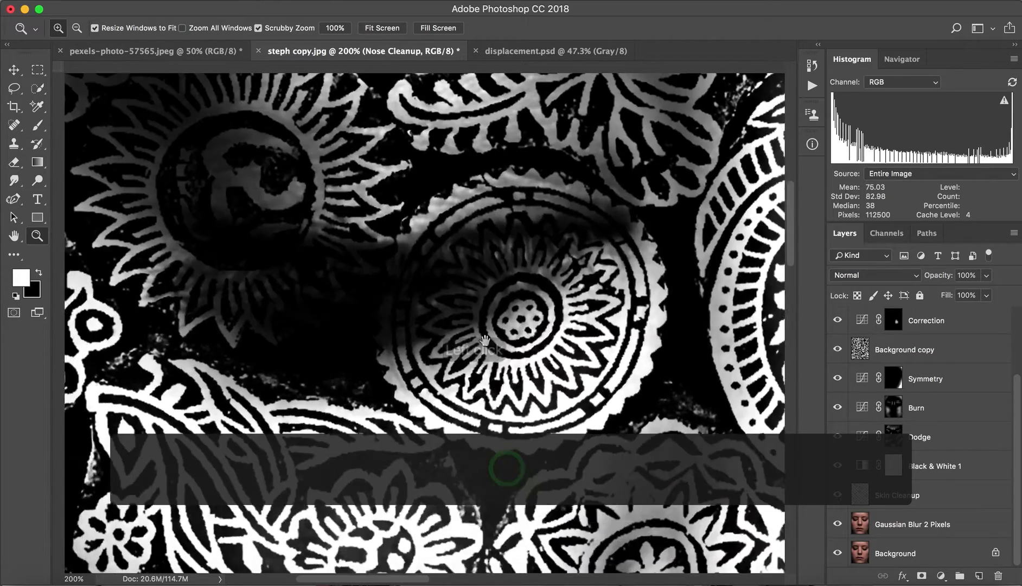
pyautogui.moveTo(441, 215); pyautogui.dragTo(411, 384)
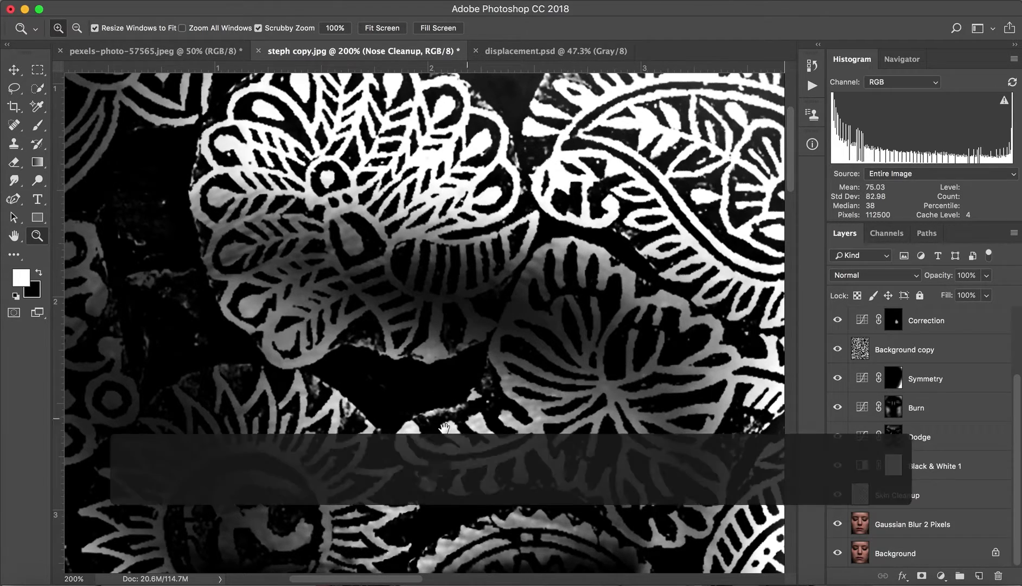
pyautogui.moveTo(412, 419); pyautogui.dragTo(380, 211)
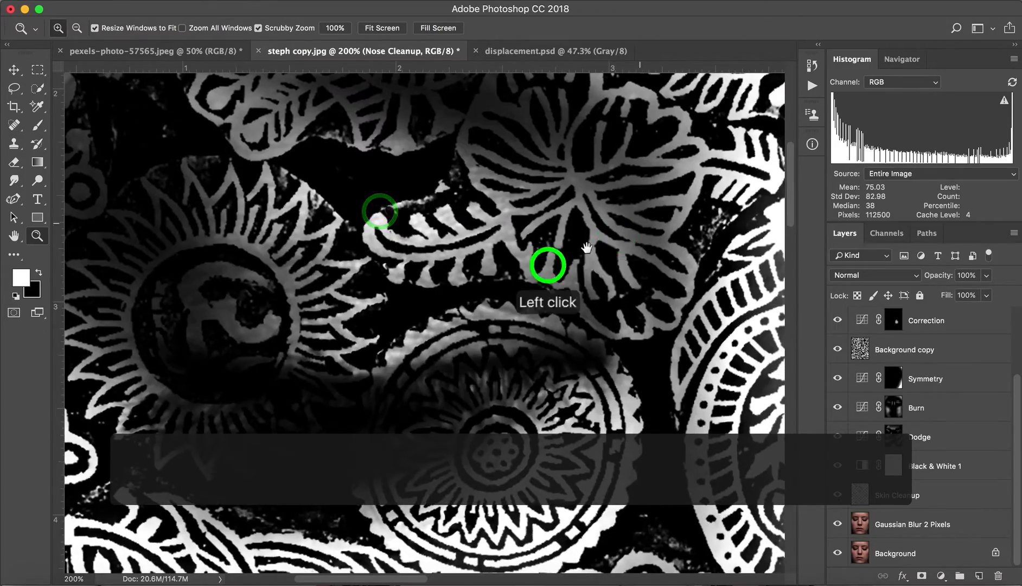
pyautogui.moveTo(548, 264); pyautogui.dragTo(309, 322)
pyautogui.moveTo(540, 290); pyautogui.dragTo(510, 152)
pyautogui.press('super+0')
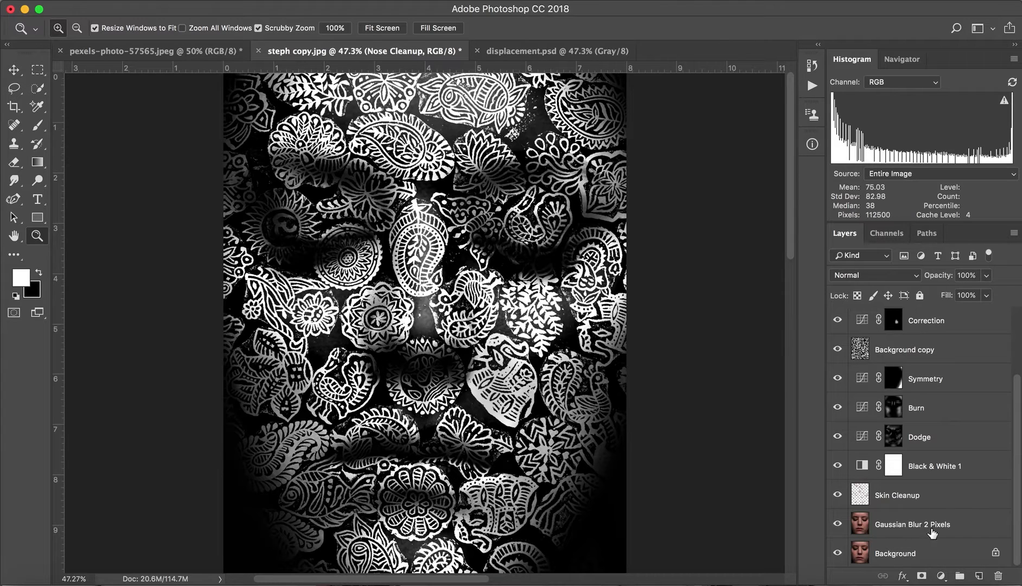
# Hide every layer except Background, and show the Gaussian Blur 2 Pixels layer, comparing the portrait with and without it.
pyautogui.press('alt')
pyautogui.keyDown('alt'); pyautogui.click(837, 555); pyautogui.keyUp('alt')
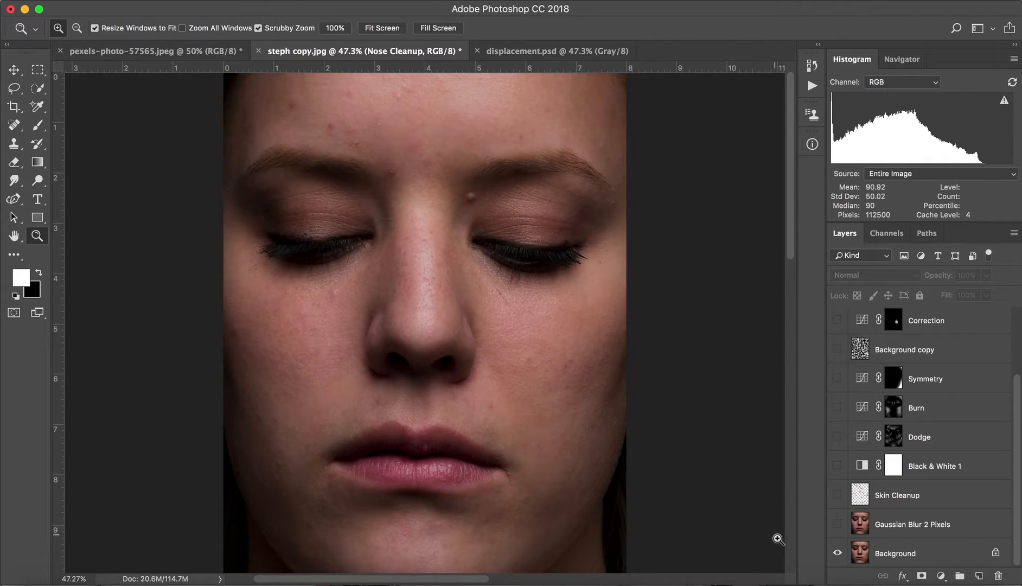
pyautogui.click(838, 525)
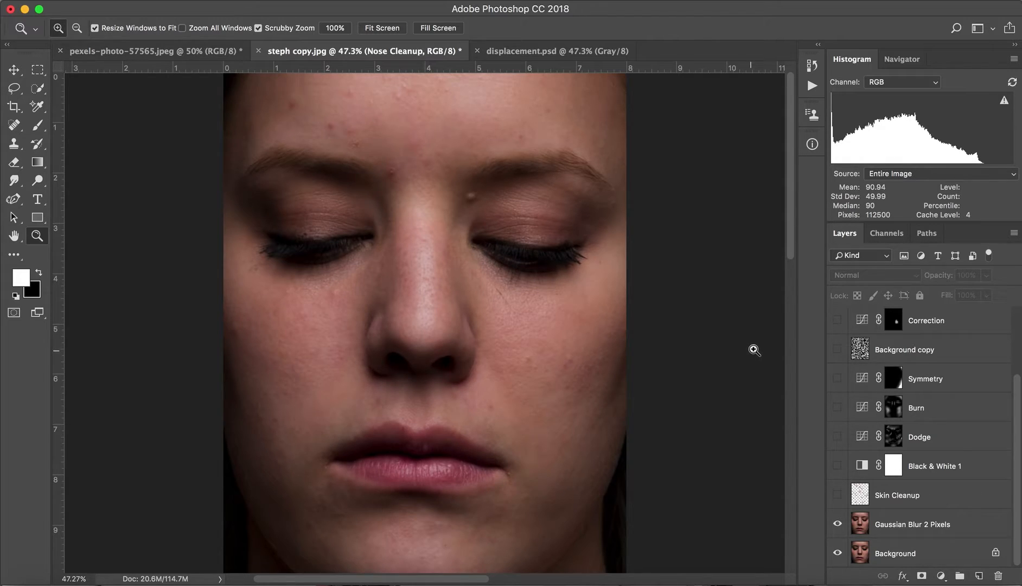
pyautogui.click(838, 525)
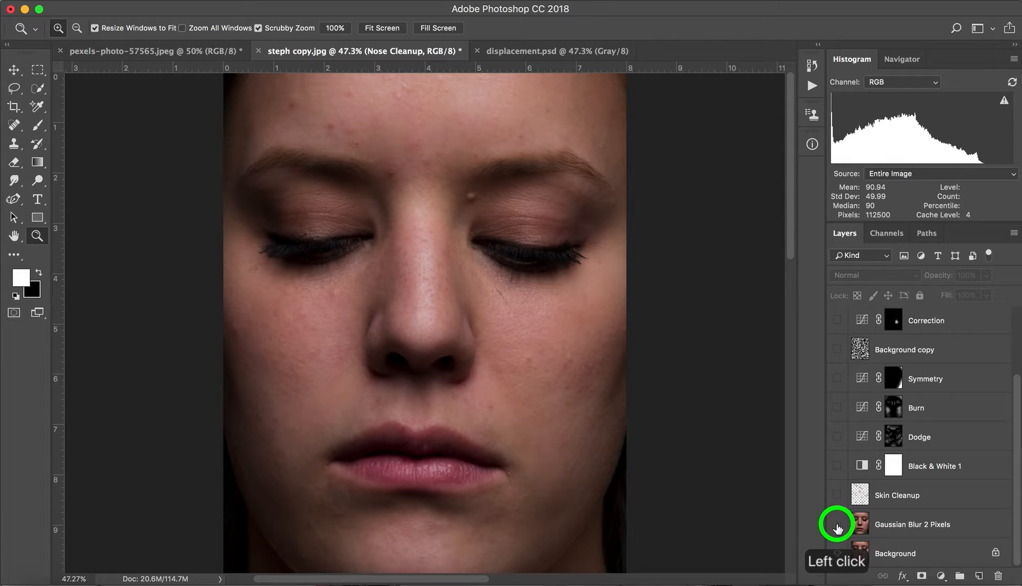
pyautogui.click(837, 525)
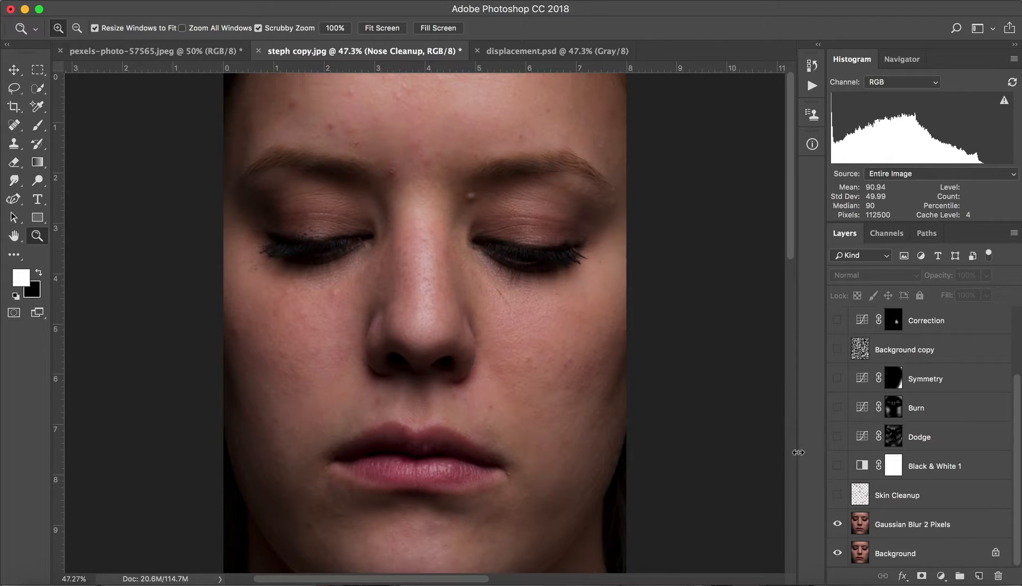
# Show the Skin Cleanup, Black & White 1, Dodge and Burn layers.
pyautogui.click(837, 495)
pyautogui.click(837, 466)
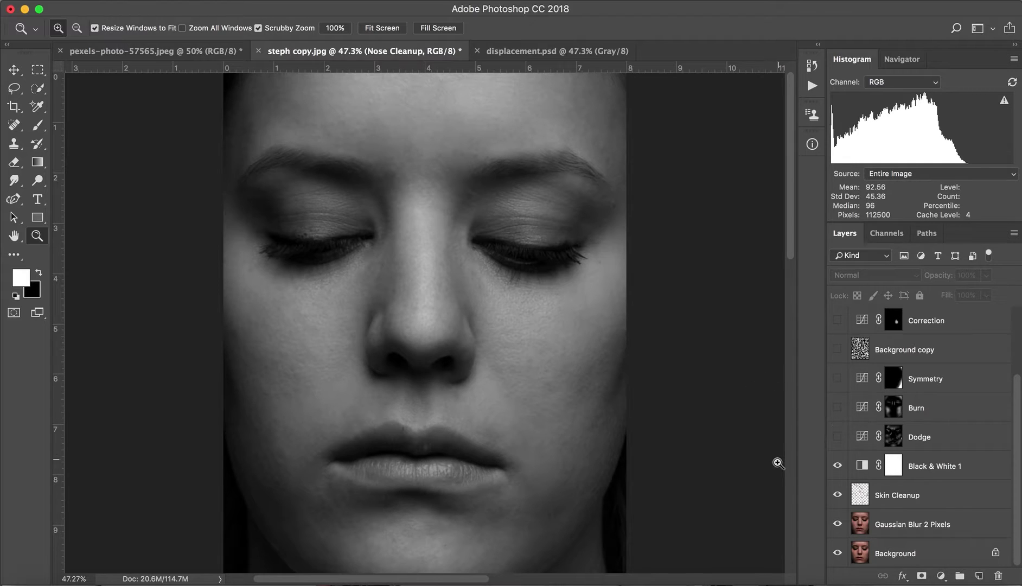
pyautogui.click(837, 408)
pyautogui.click(838, 436)
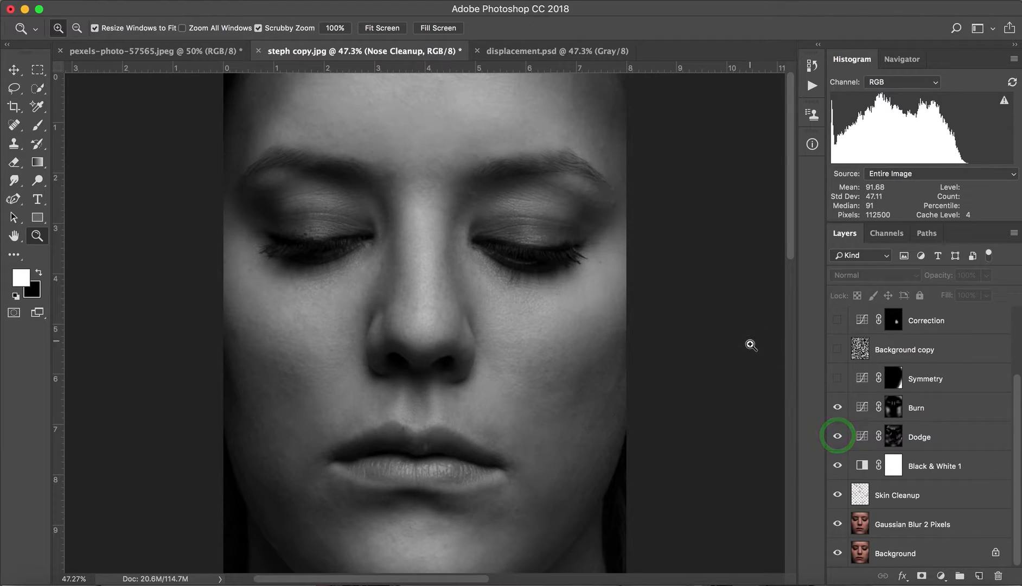
# Toggle the Dodge and Burn layers off and on to compare the facial shading, leaving both visible.
pyautogui.click(838, 408)
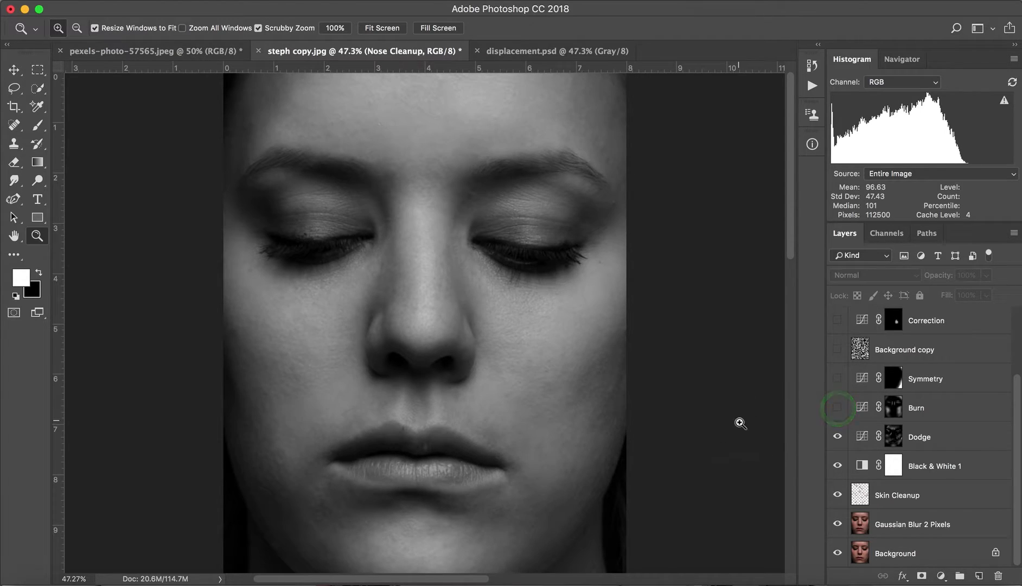
pyautogui.click(838, 437)
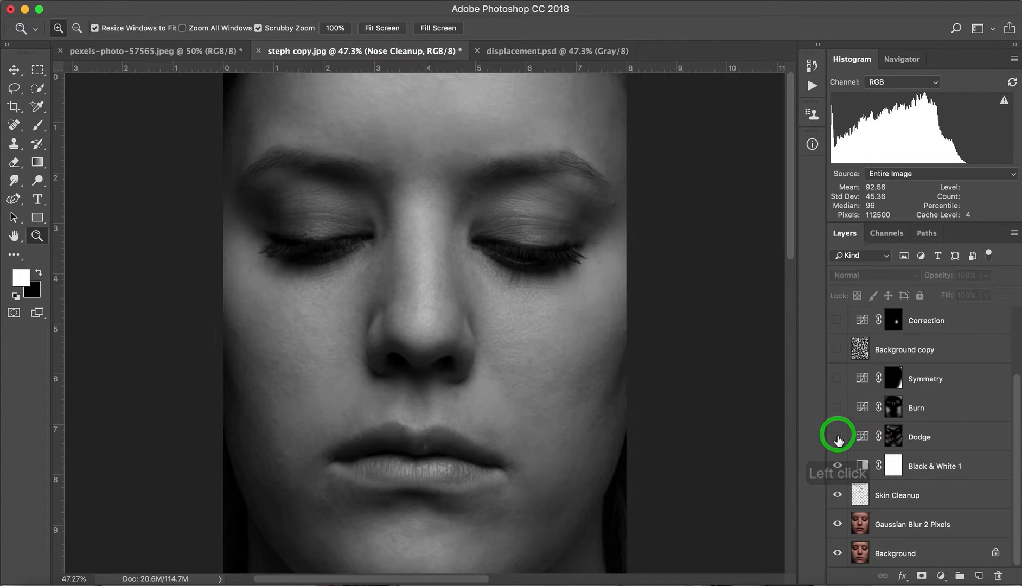
pyautogui.click(838, 437)
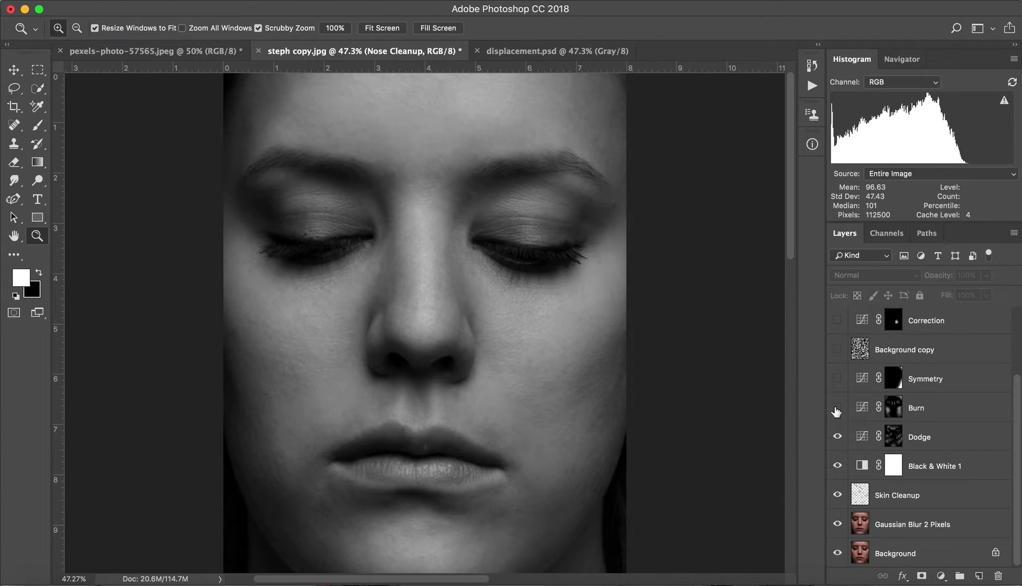
pyautogui.click(837, 408)
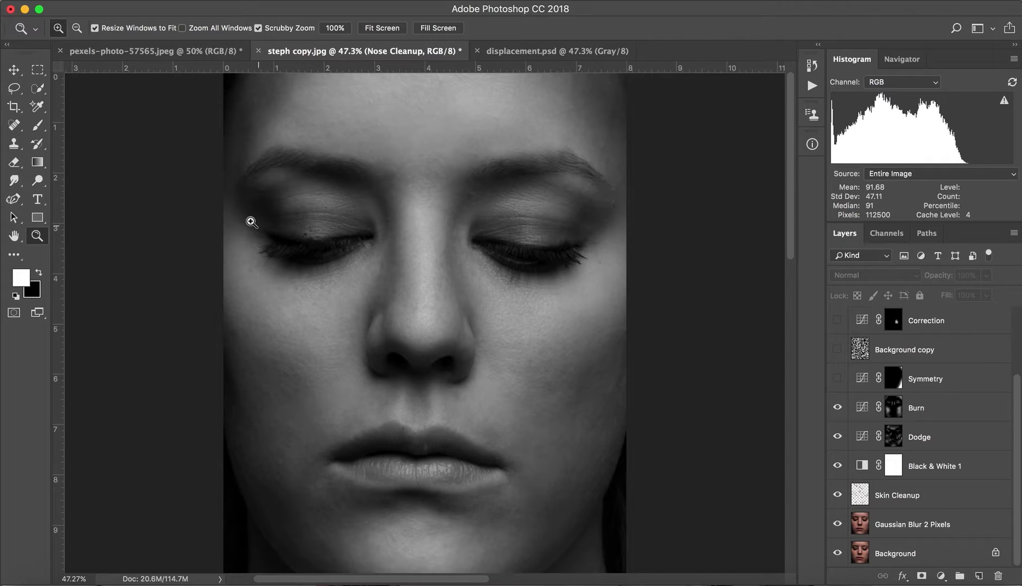
pyautogui.click(838, 407)
pyautogui.click(837, 407)
pyautogui.click(837, 407)
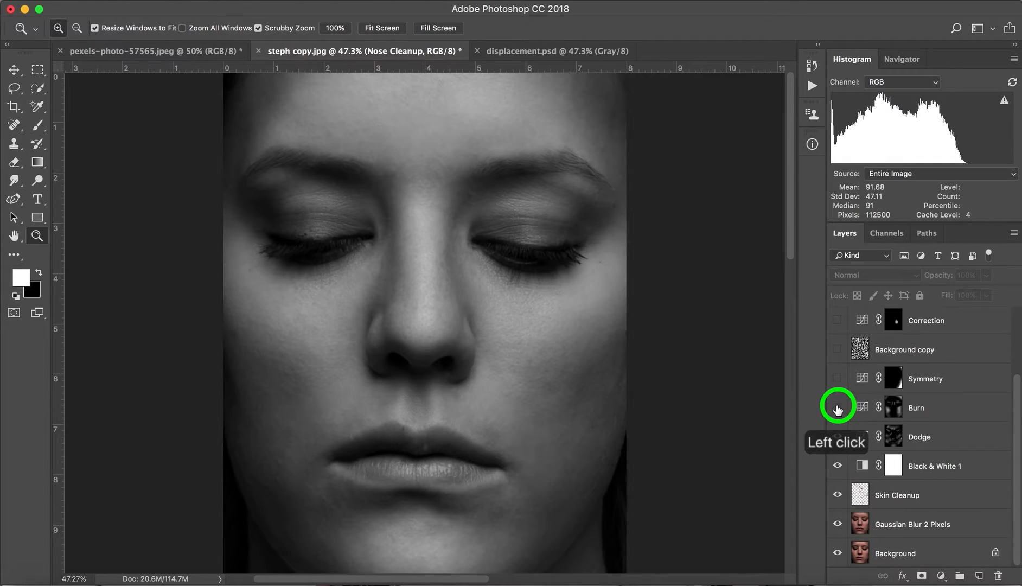
pyautogui.click(838, 407)
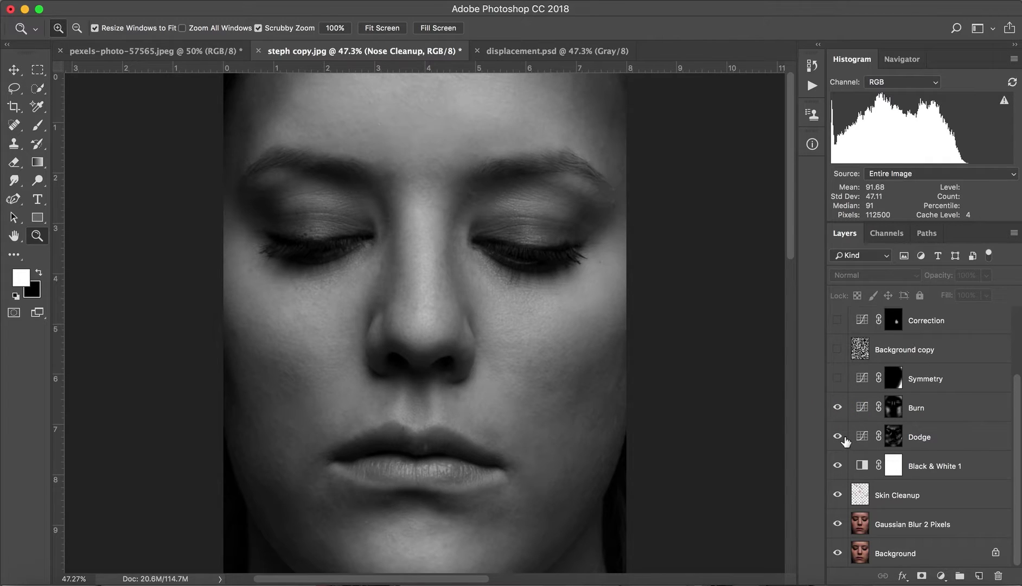
pyautogui.click(836, 412)
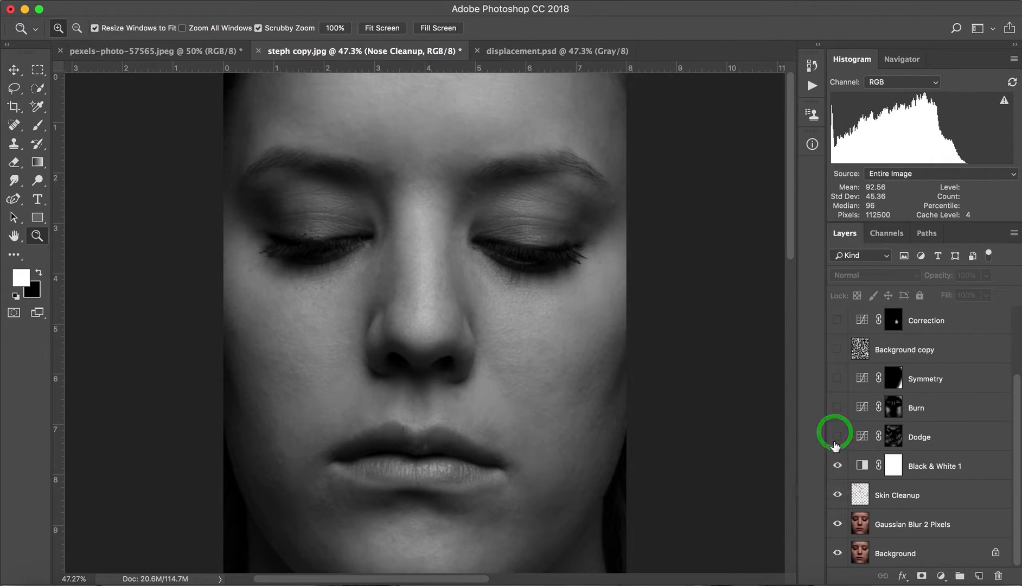
pyautogui.click(836, 437)
pyautogui.click(837, 407)
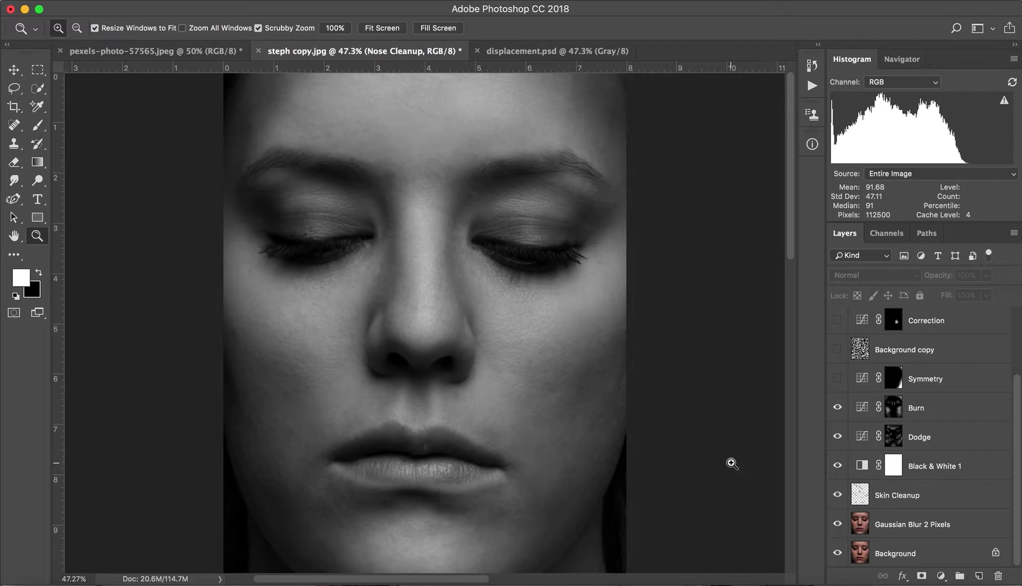
# Examine the Curves settings of the Dodge and Burn adjustment layers, closing the settings after each.
pyautogui.click(863, 437)
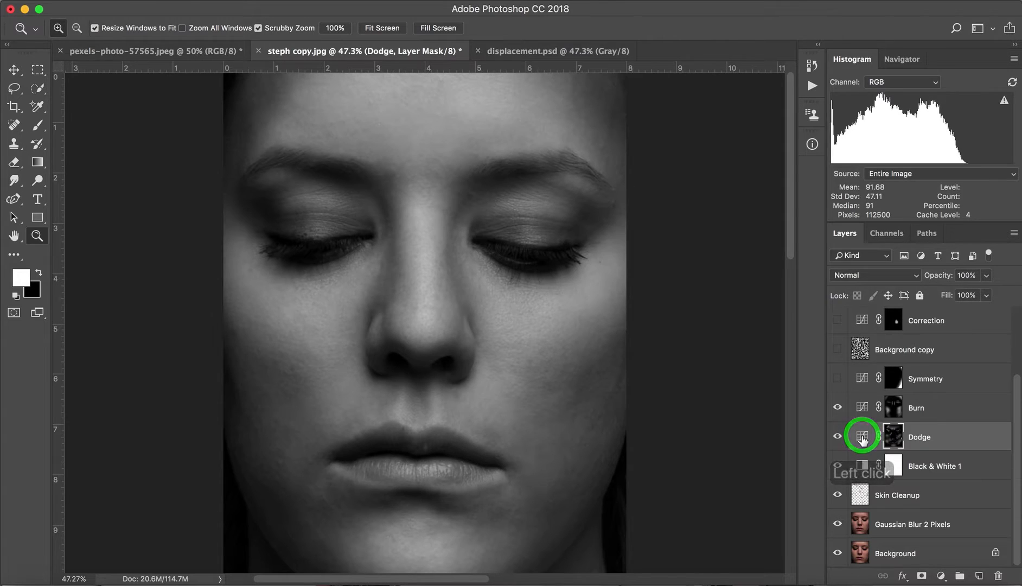
pyautogui.click(862, 437)
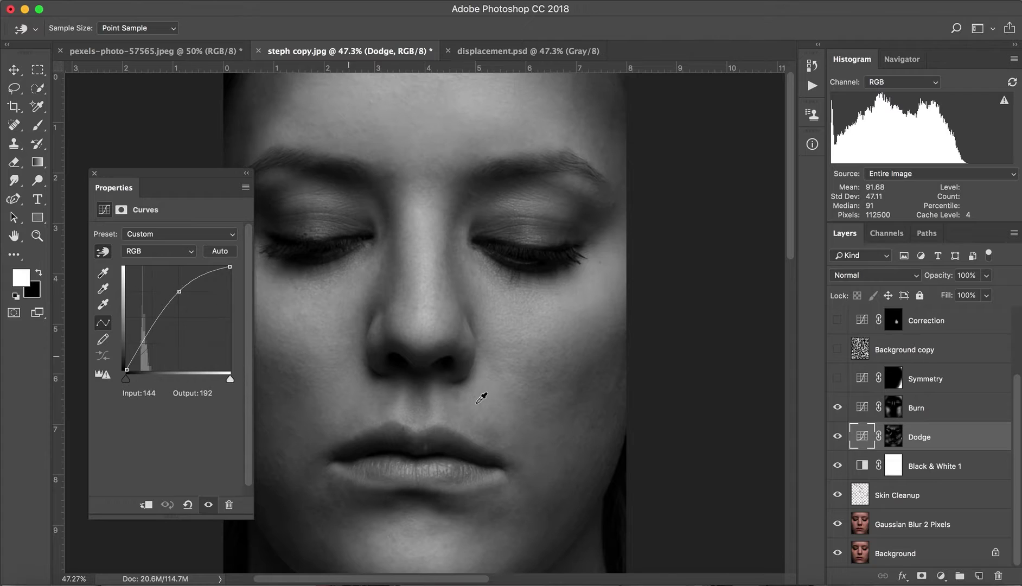
pyautogui.click(93, 174)
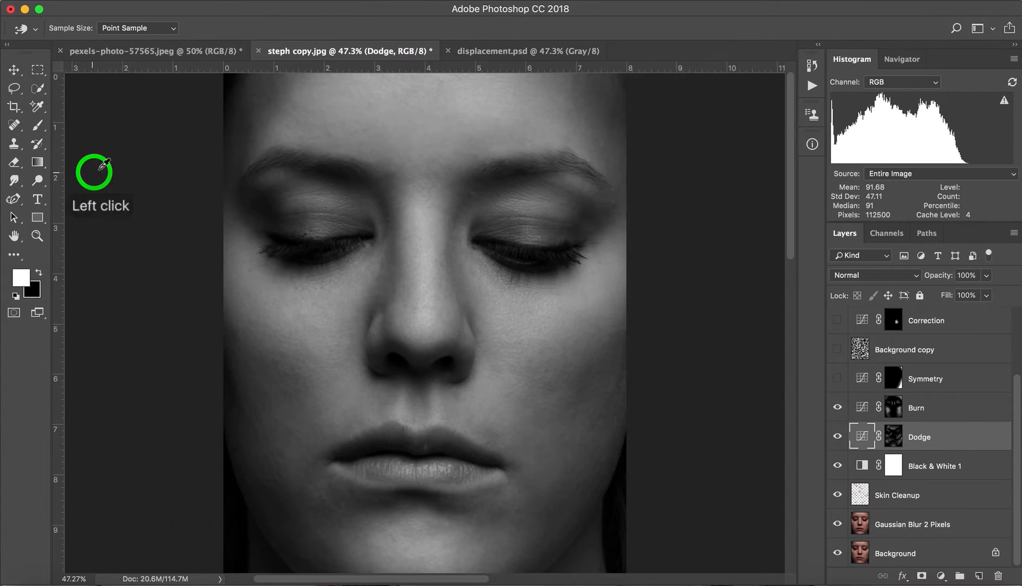
pyautogui.doubleClick(865, 415)
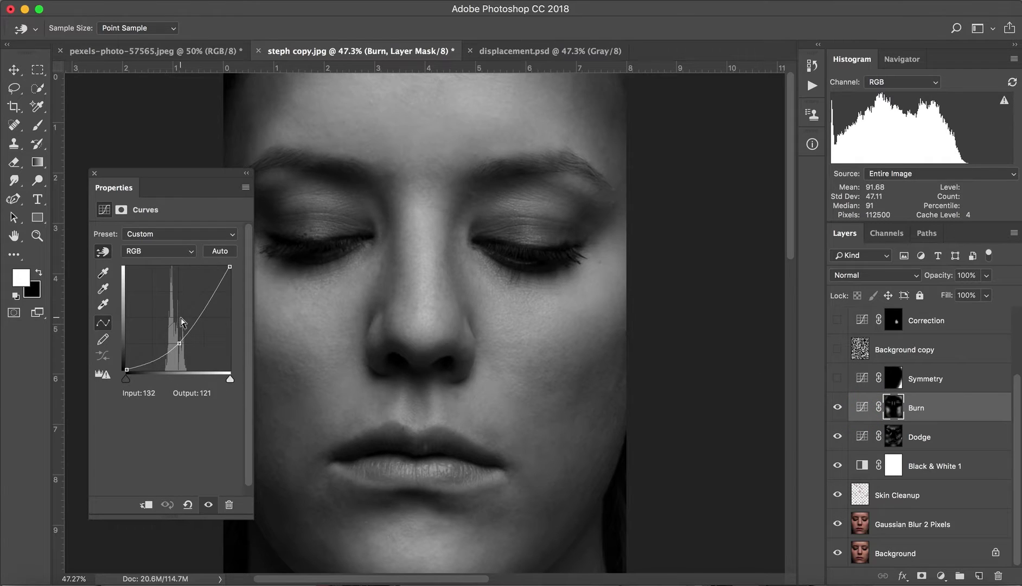
pyautogui.click(93, 174)
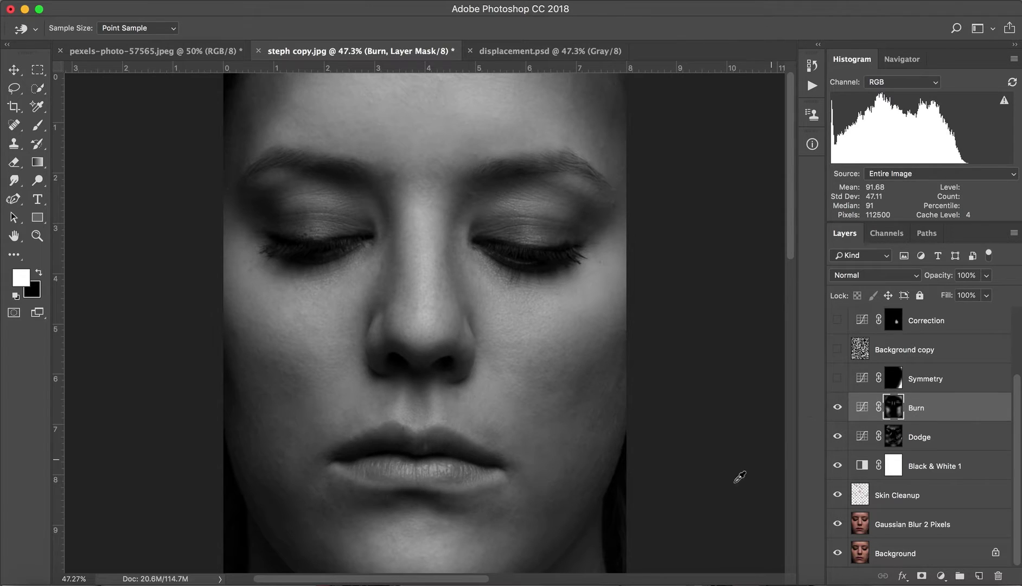
# Show the Symmetry layer, comparing the face with and without it, and open its Curves settings.
pyautogui.click(838, 378)
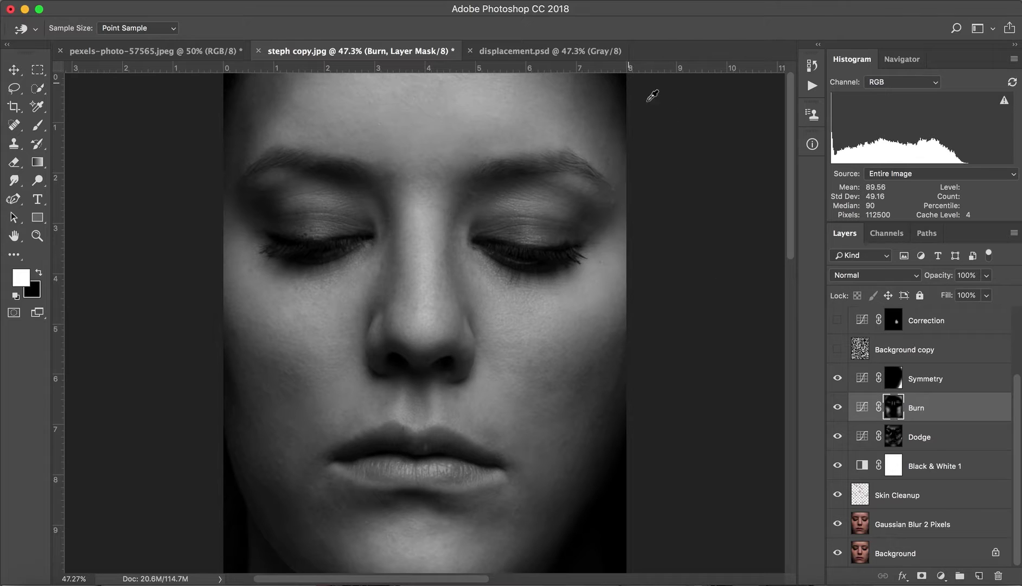
pyautogui.click(838, 379)
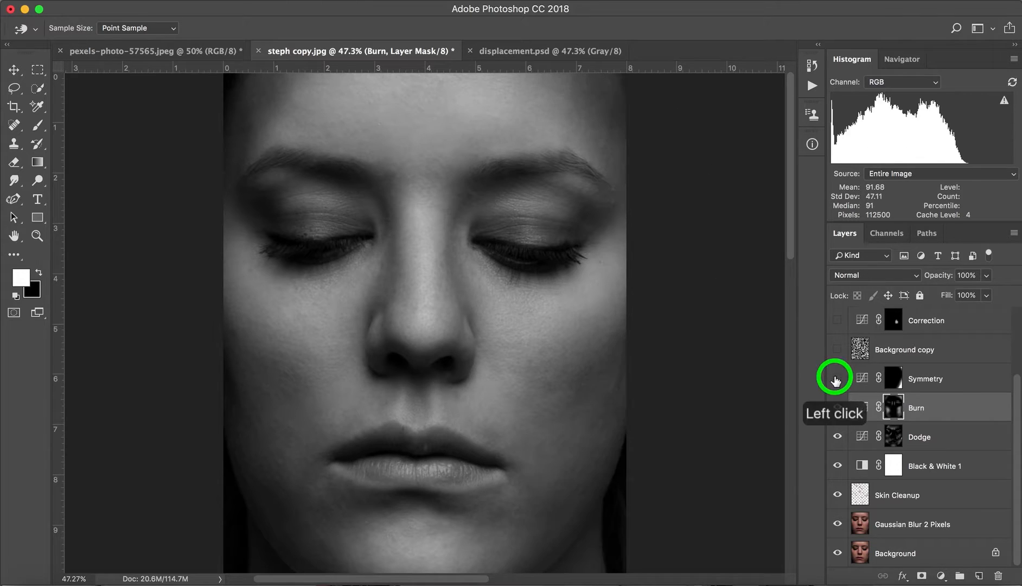
pyautogui.click(838, 379)
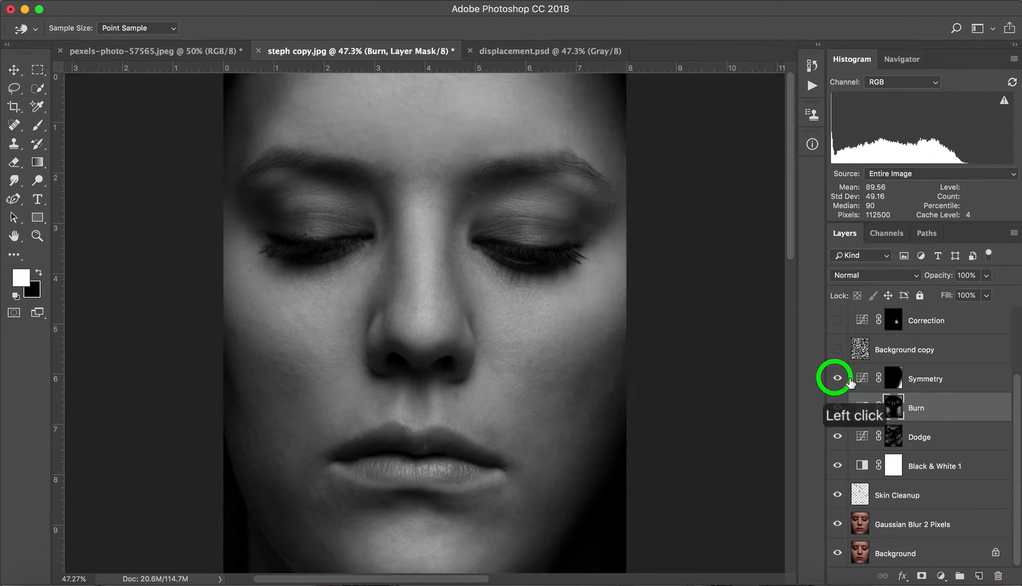
pyautogui.click(862, 380)
pyautogui.click(862, 379)
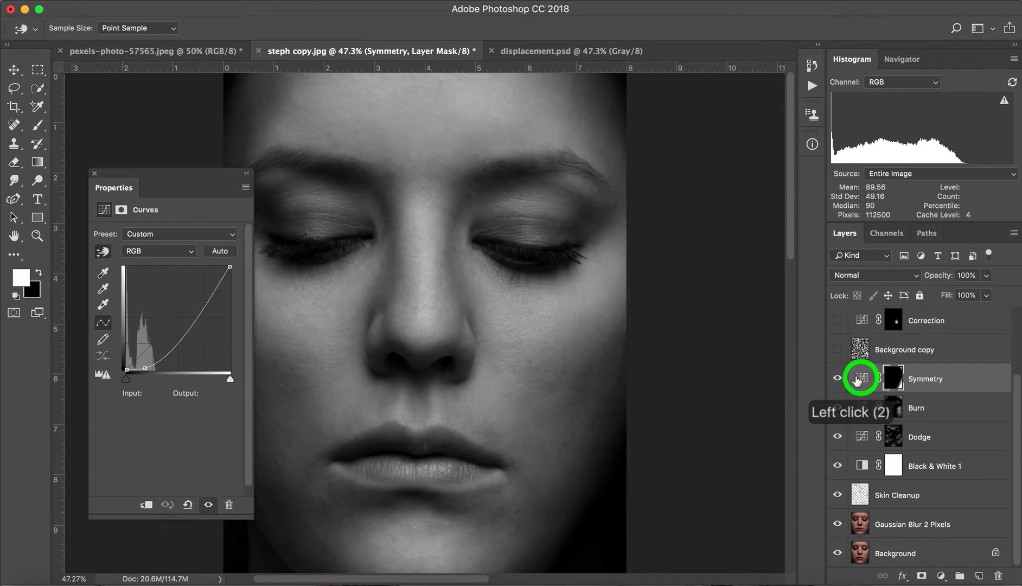
# Examine the Symmetry layer's Curves settings, close them and look through the layer stack of the portrait.
pyautogui.click(144, 367)
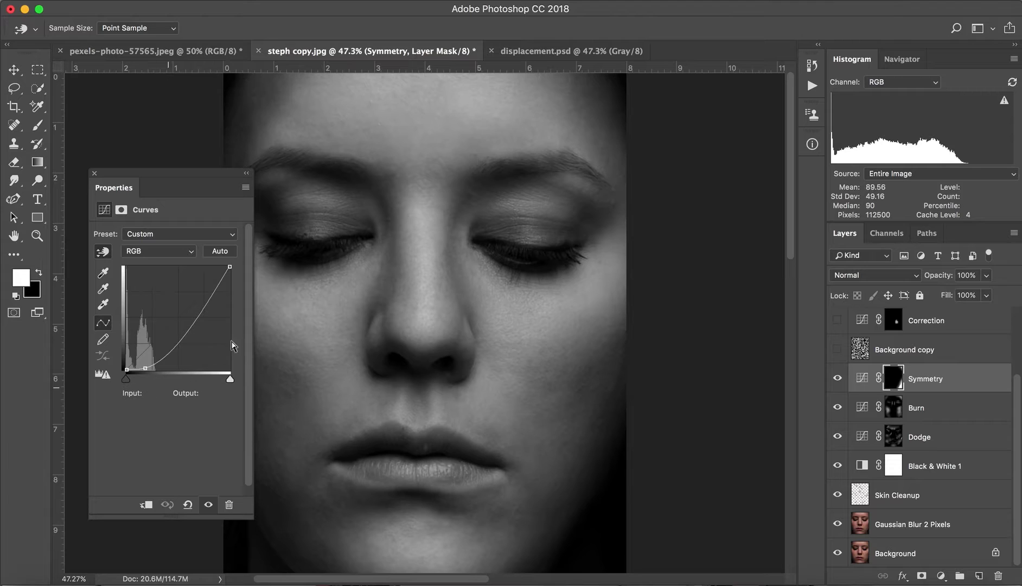
pyautogui.click(92, 174)
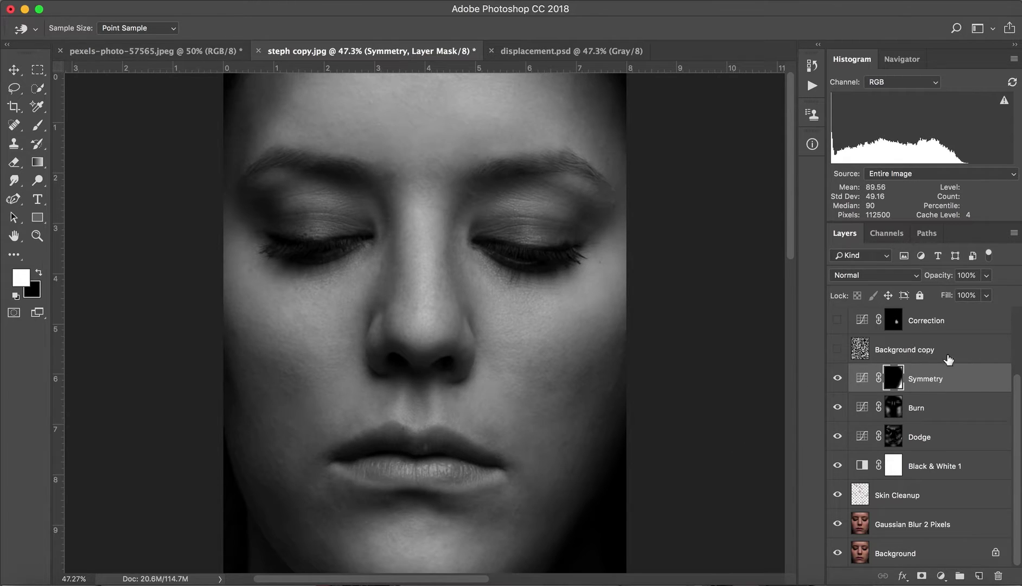
pyautogui.click(1016, 379)
pyautogui.moveTo(1016, 379)
pyautogui.mouseDown()
pyautogui.moveTo(1016, 315)
pyautogui.moveTo(1018, 370)
pyautogui.mouseUp()
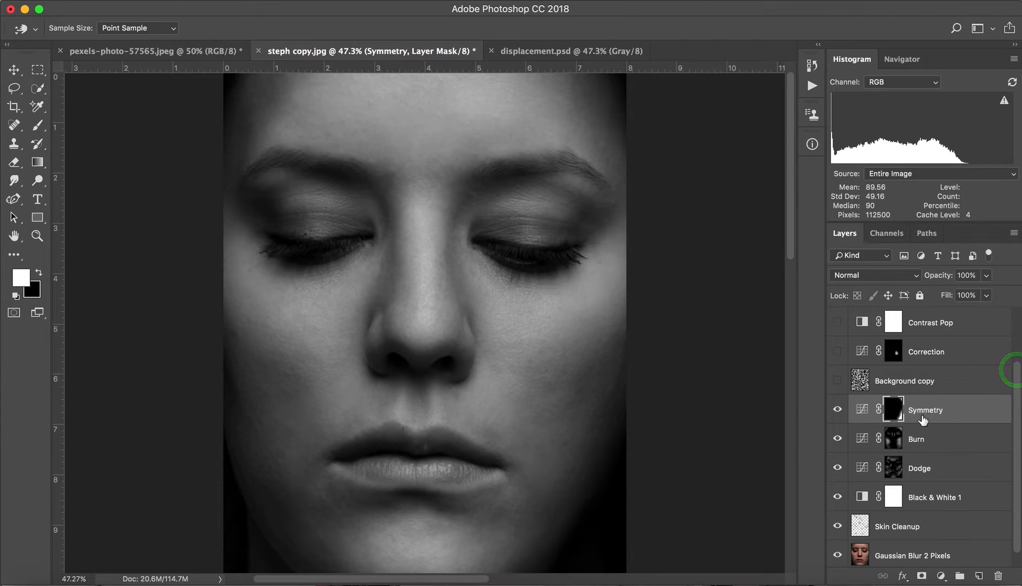
pyautogui.moveTo(1017, 423); pyautogui.dragTo(1015, 463)
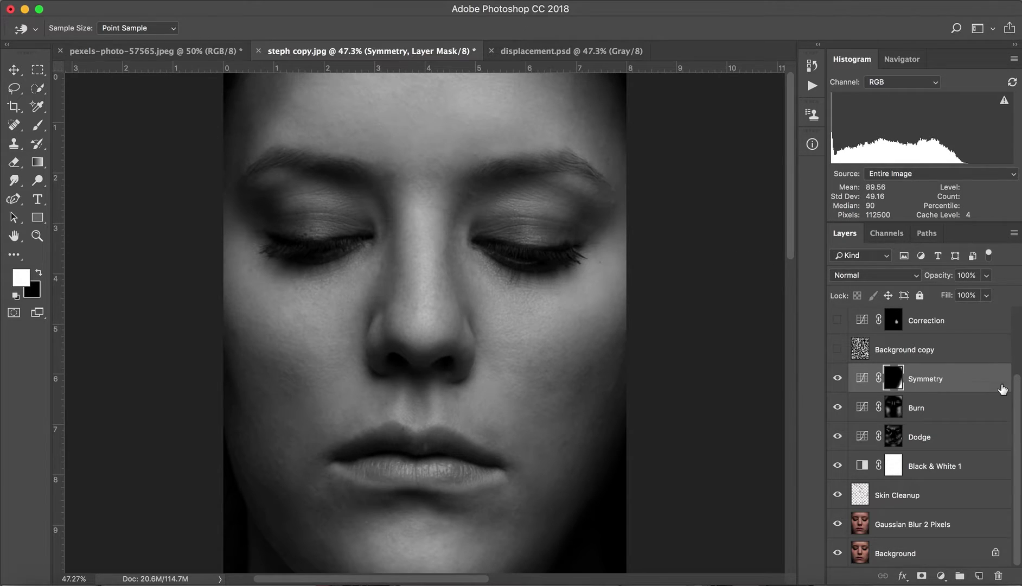
pyautogui.moveTo(1018, 415); pyautogui.dragTo(1017, 498)
# Check the color mode of steph copy.jpg without changing it.
pyautogui.click(202, 2)
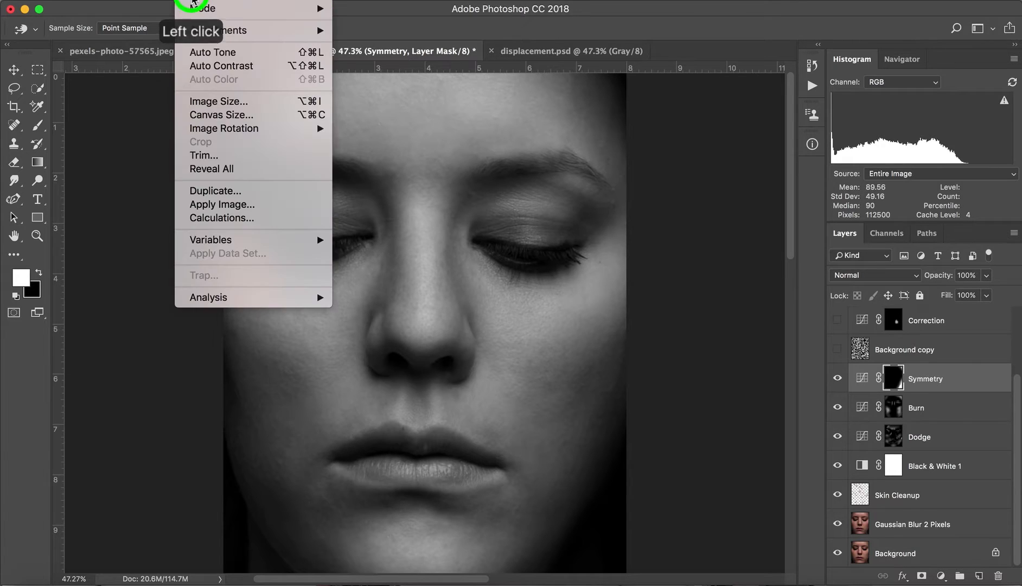
pyautogui.moveTo(255, 8)
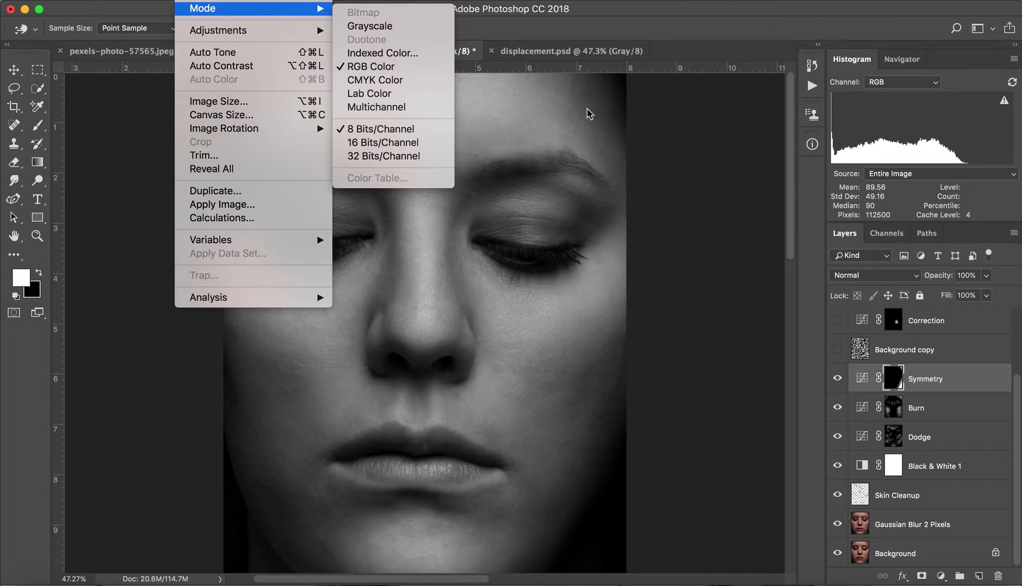
pyautogui.click(792, 182)
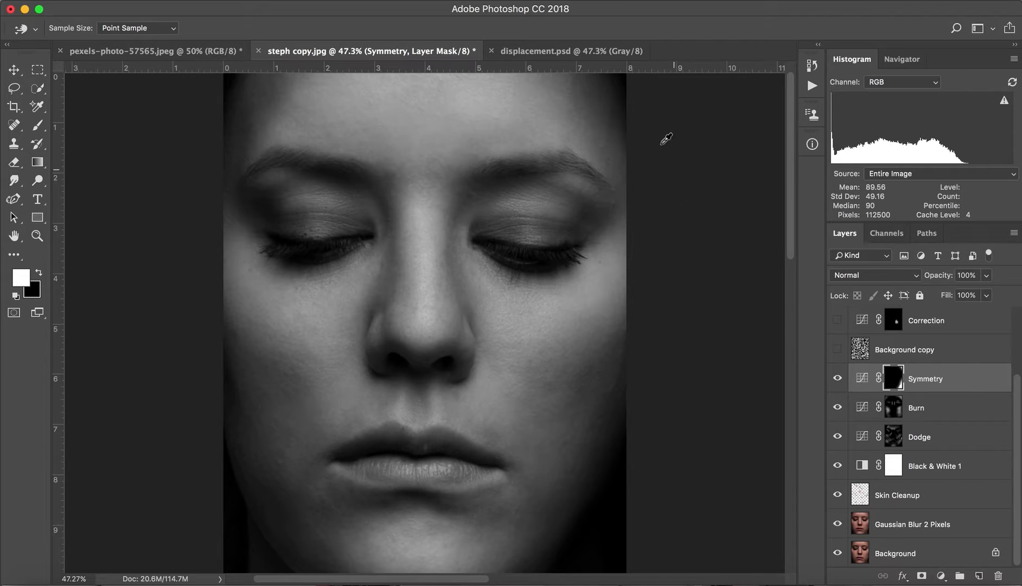
# Compare displacement.psd with steph copy.jpg and check the color mode of displacement.psd without changing it.
pyautogui.click(551, 52)
pyautogui.press('z')
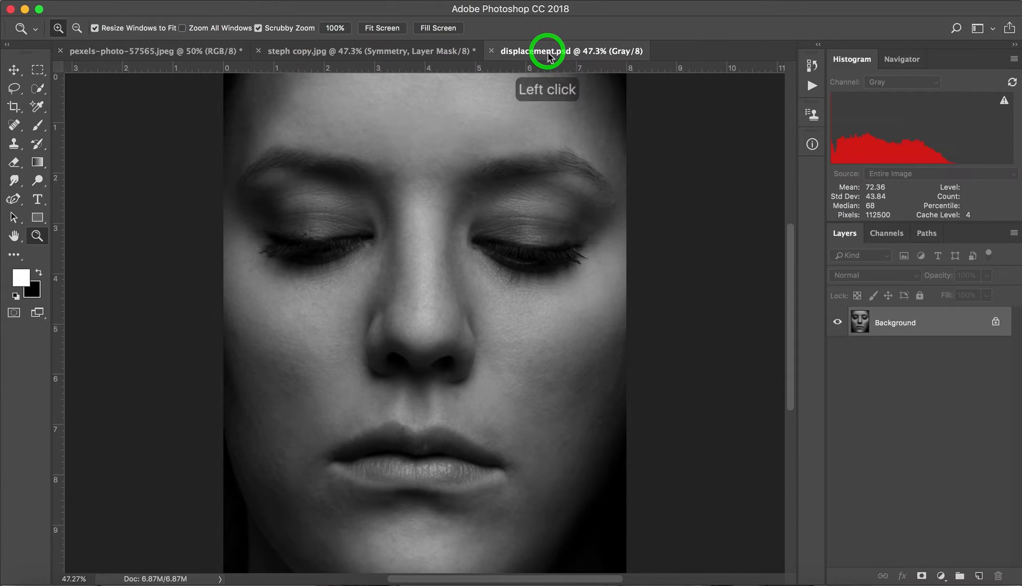
pyautogui.click(362, 51)
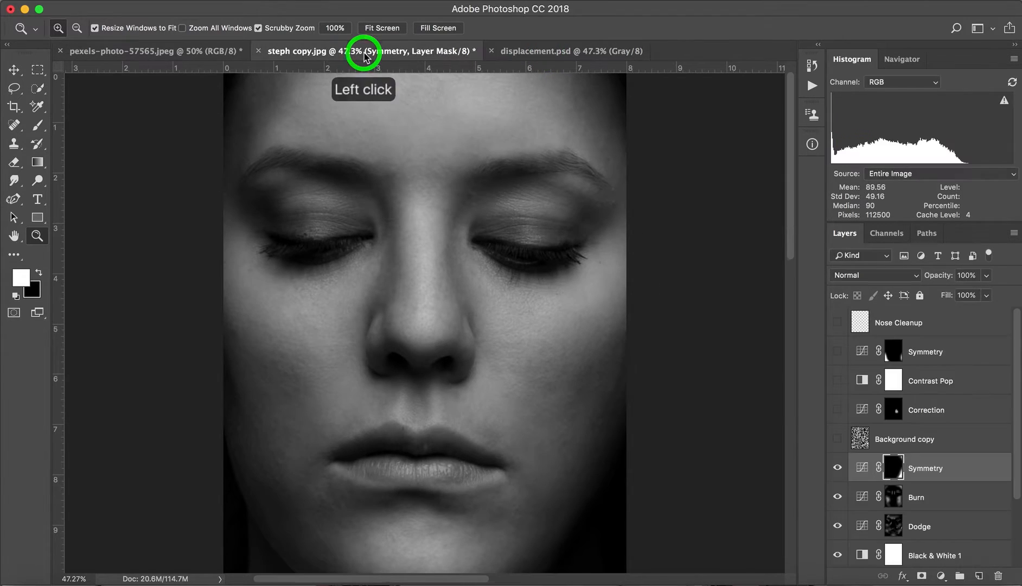
pyautogui.click(547, 54)
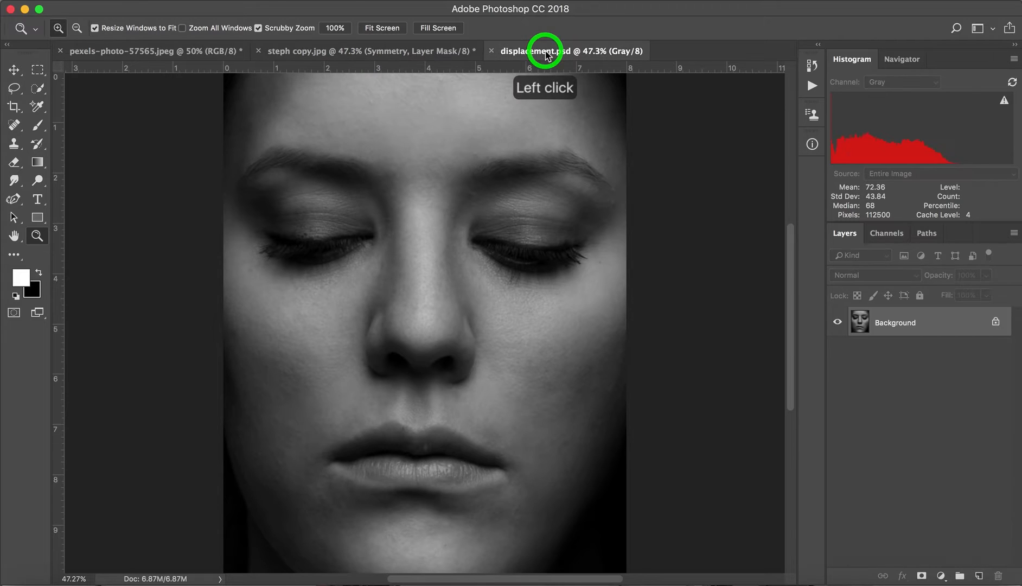
pyautogui.click(200, 1)
pyautogui.moveTo(274, 12)
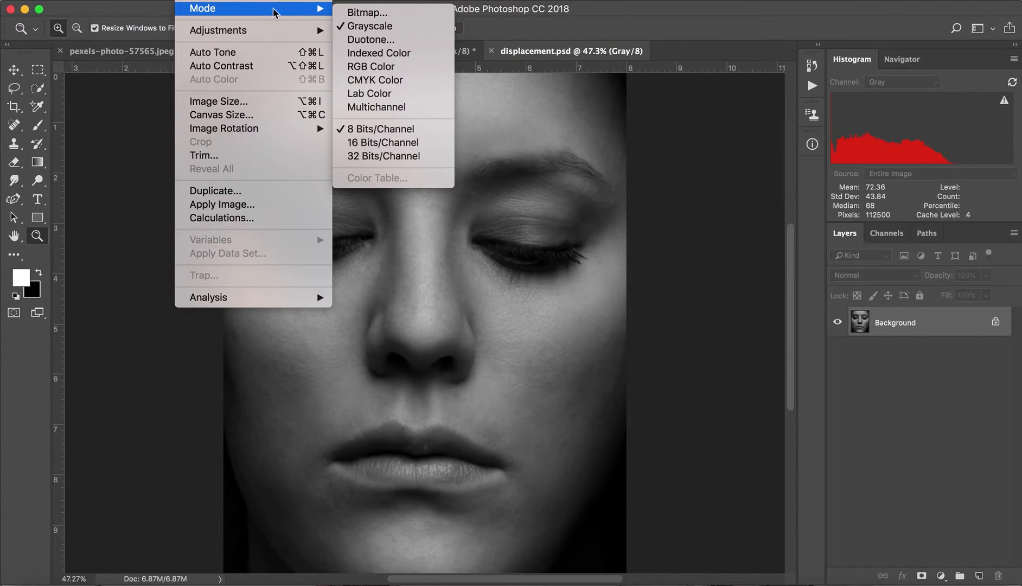
pyautogui.click(709, 239)
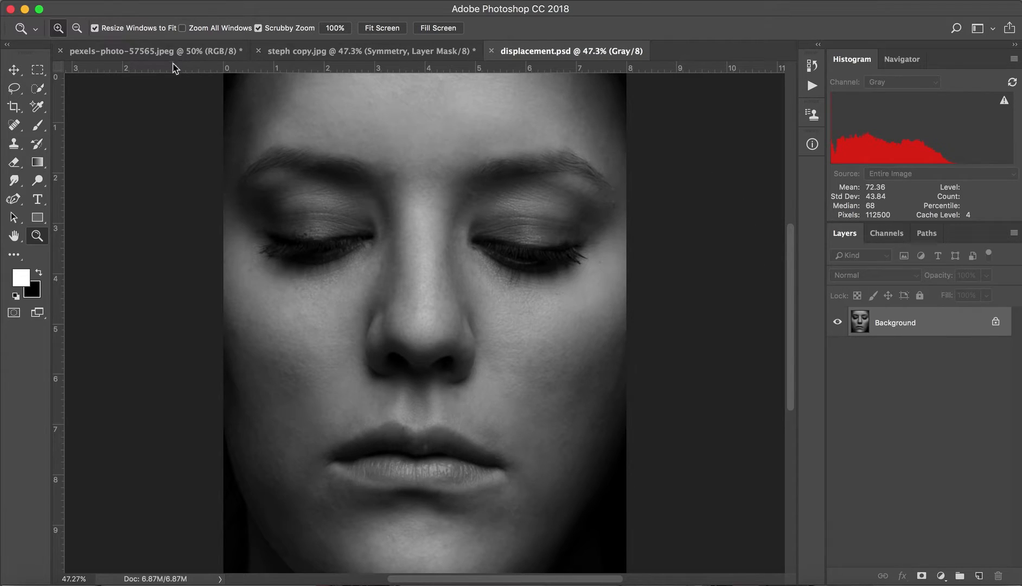
# Bring up the pattern image pexels-photo-57565.jpeg and close it without saving the changes.
pyautogui.click(161, 51)
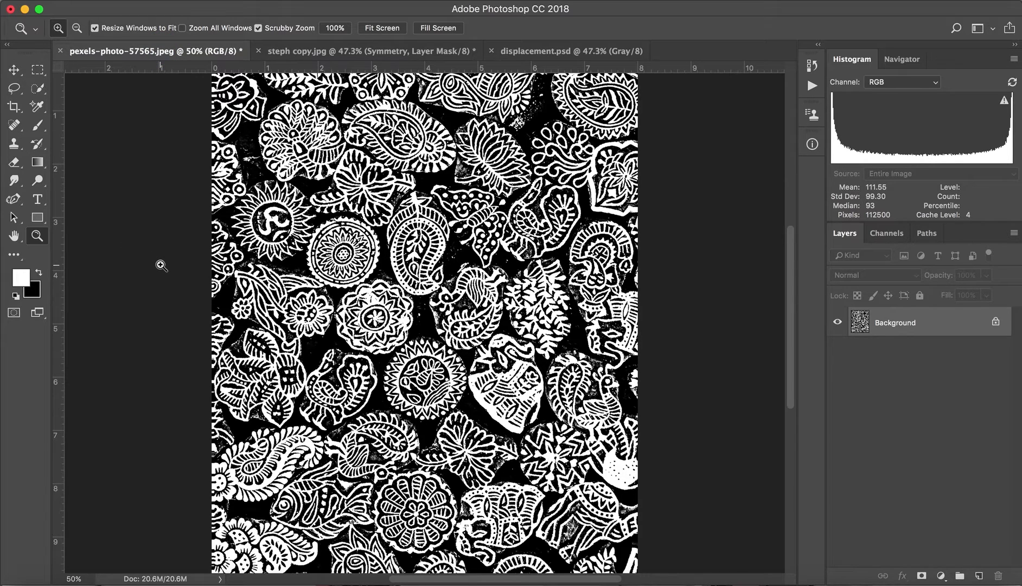
pyautogui.press('alt')
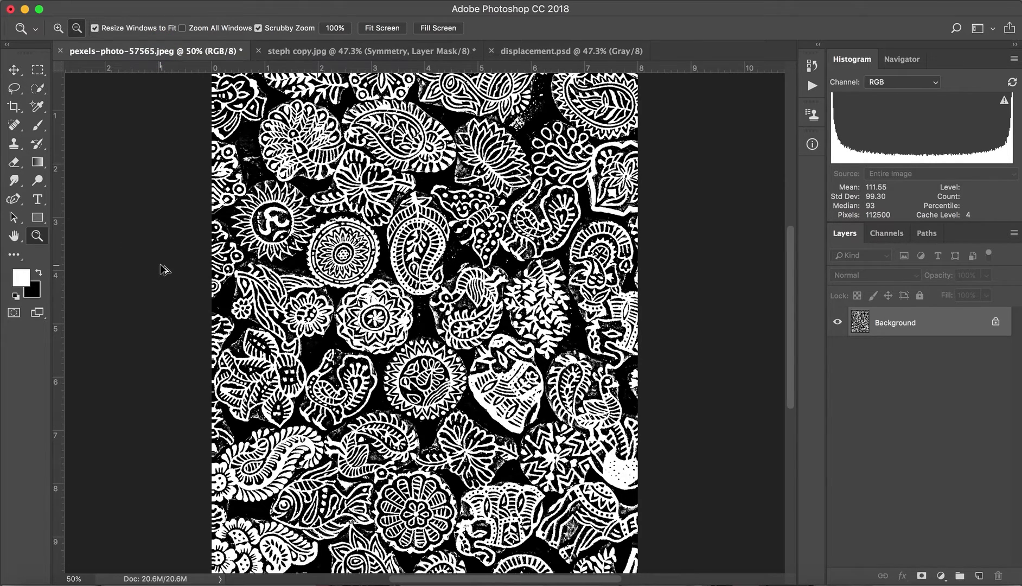
pyautogui.press('alt+super+z')
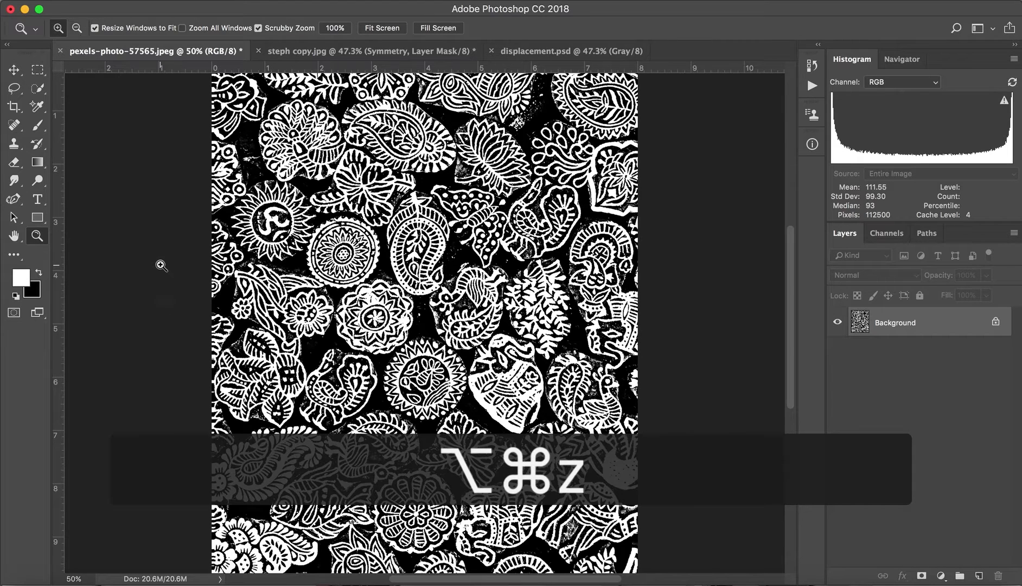
pyautogui.click(60, 51)
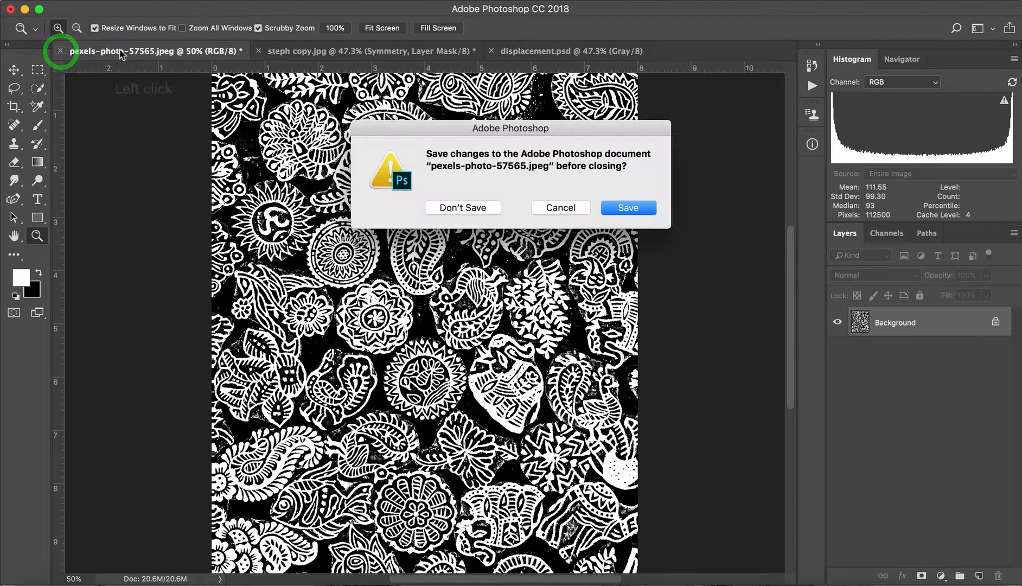
pyautogui.click(486, 208)
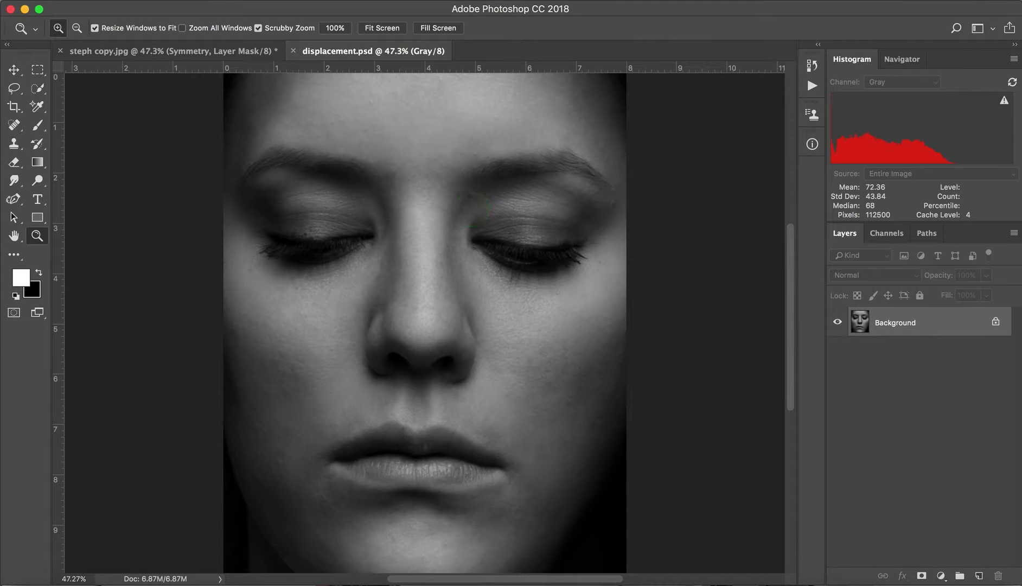
# Switch to the Pexels website in the browser, view its photo license and search for "pattern" photos.
pyautogui.click(569, 580)
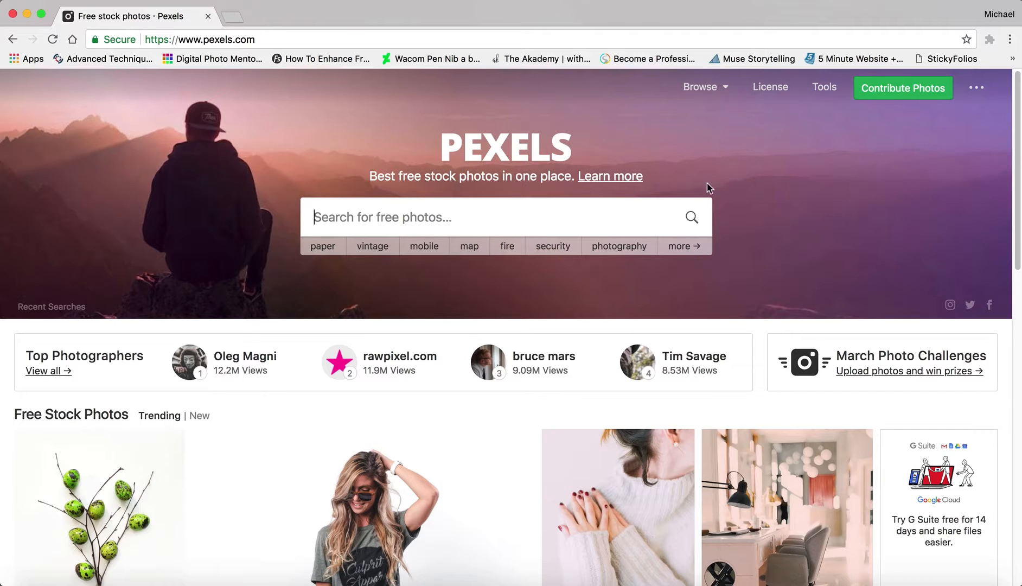
pyautogui.click(772, 88)
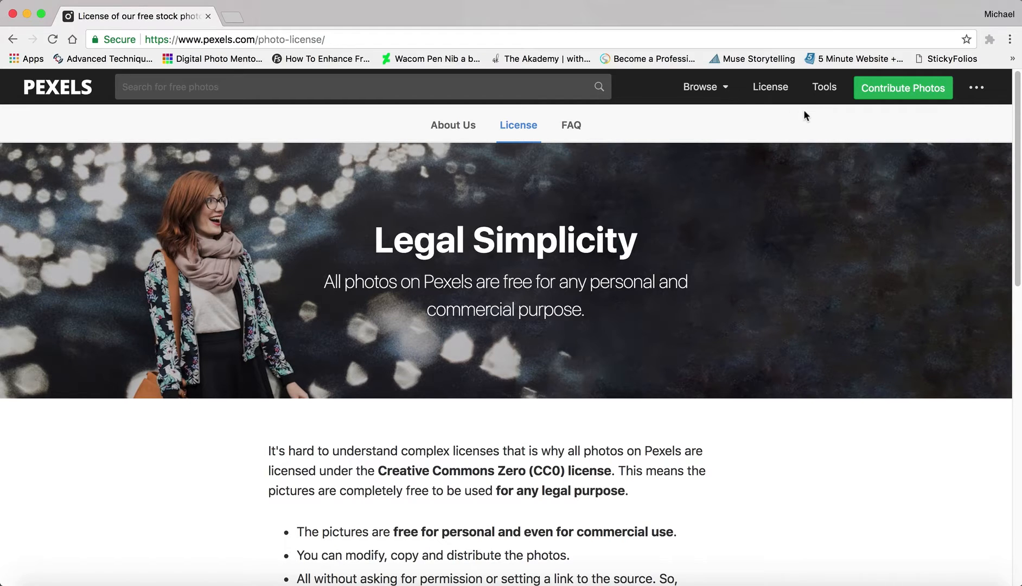
pyautogui.click(315, 91)
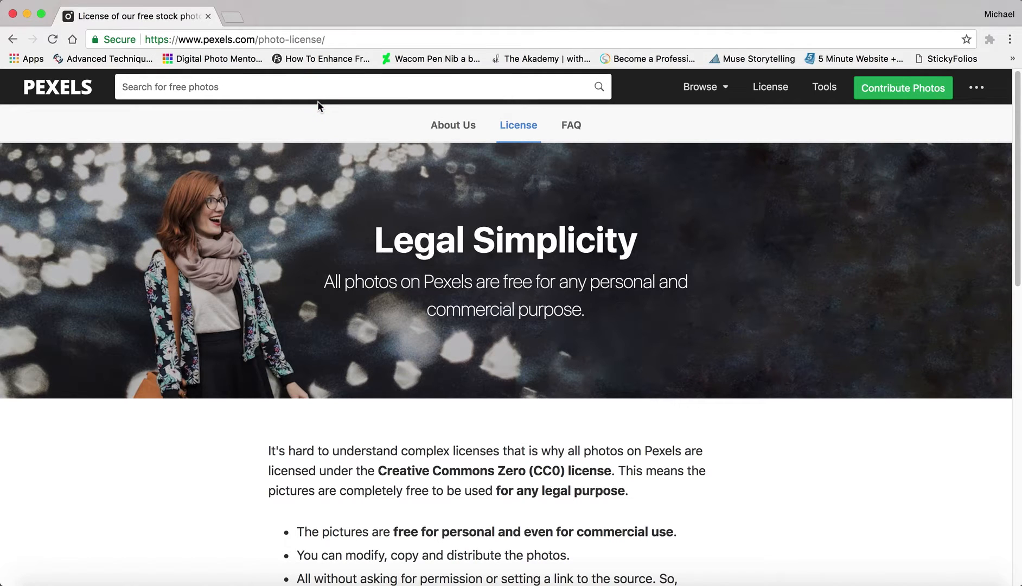
pyautogui.write('pex')
pyautogui.press('BackSpace')
pyautogui.press('BackSpace')
pyautogui.write('a')
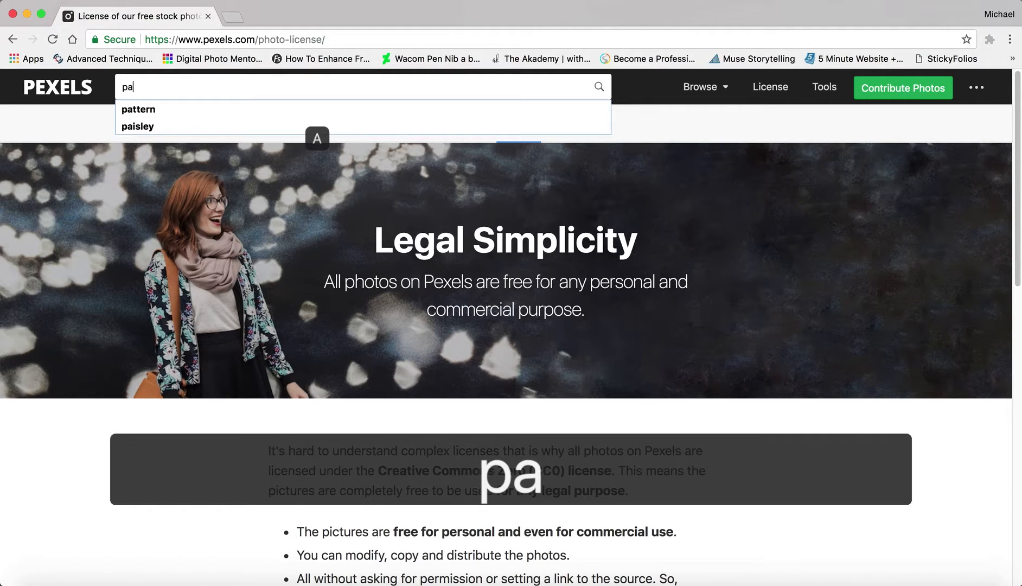
pyautogui.write('ttern')
pyautogui.press('Return')
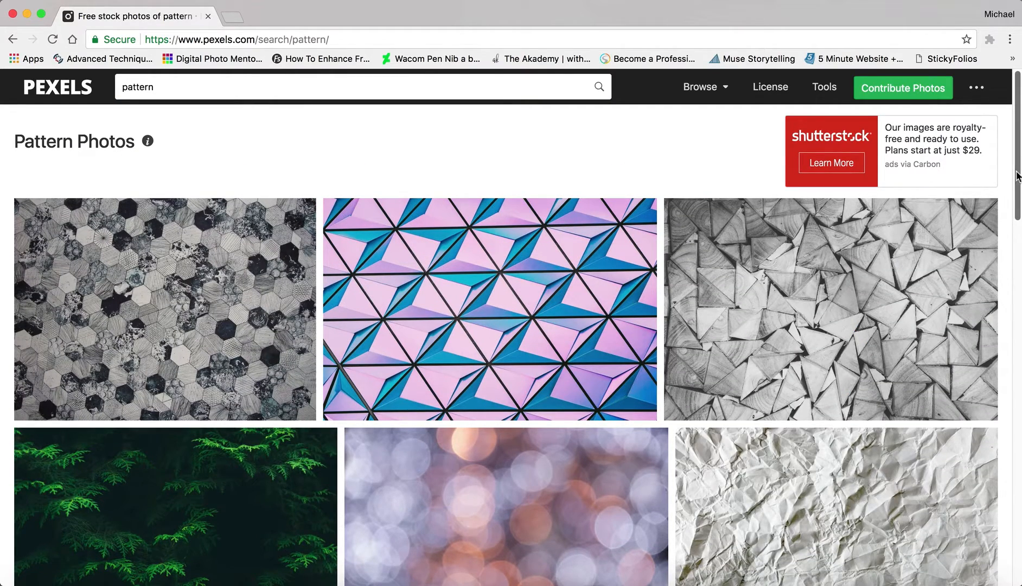
# Find the black-and-white paisley pattern photo in the results and open its free full-size download.
pyautogui.moveTo(1018, 175); pyautogui.dragTo(1020, 365)
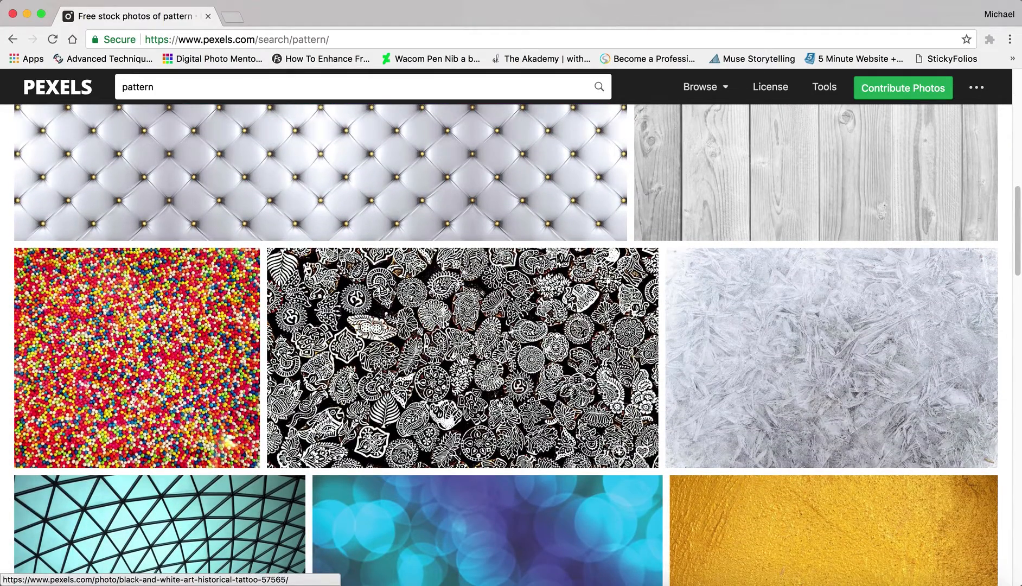
pyautogui.click(457, 355)
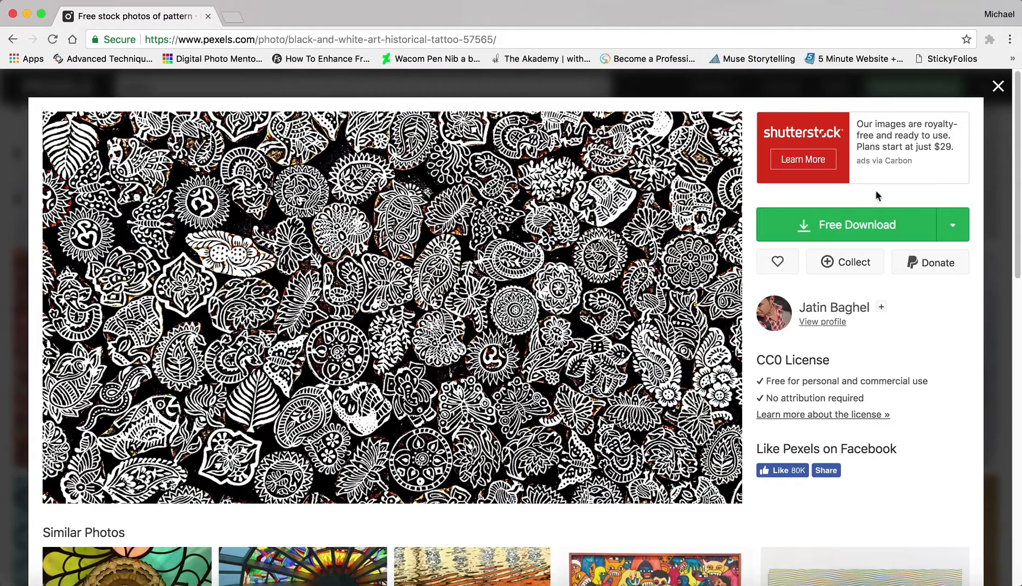
pyautogui.click(850, 228)
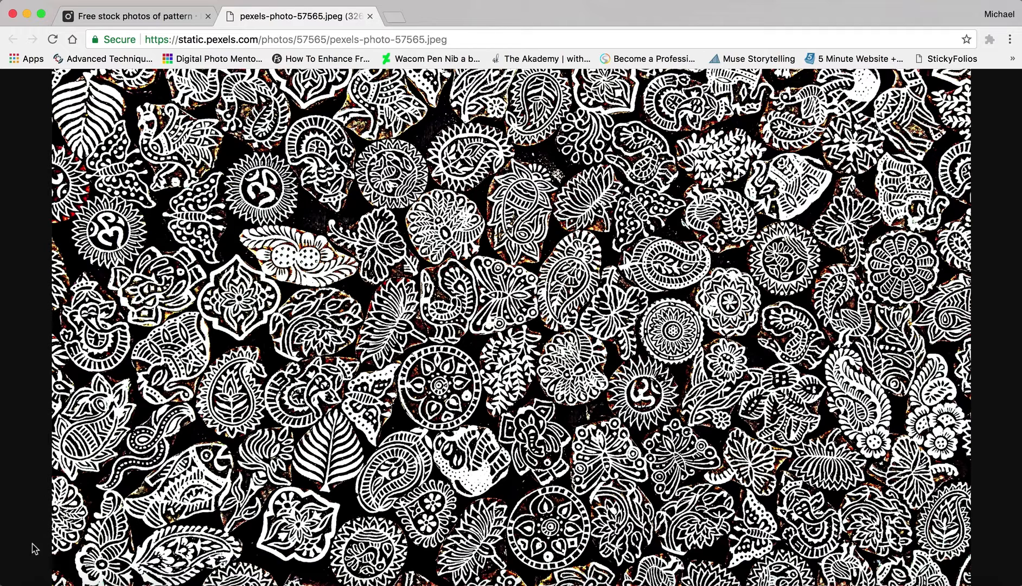
# Open pexels-photo-57565.jpeg from the RAW files for tutorials folder in Photoshop and add a Black & White adjustment layer with the default preset.
pyautogui.click(38, 584)
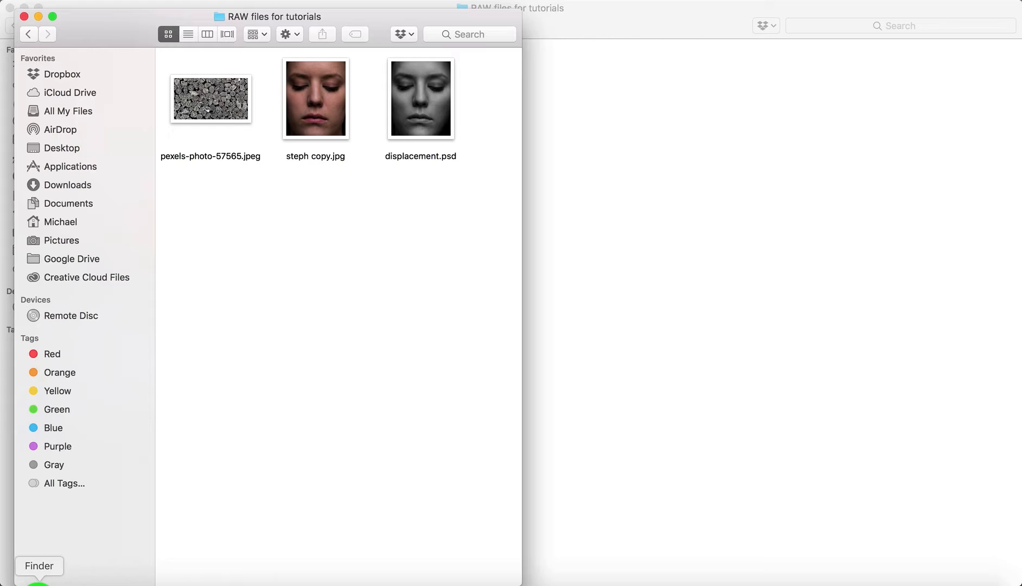
pyautogui.doubleClick(208, 106)
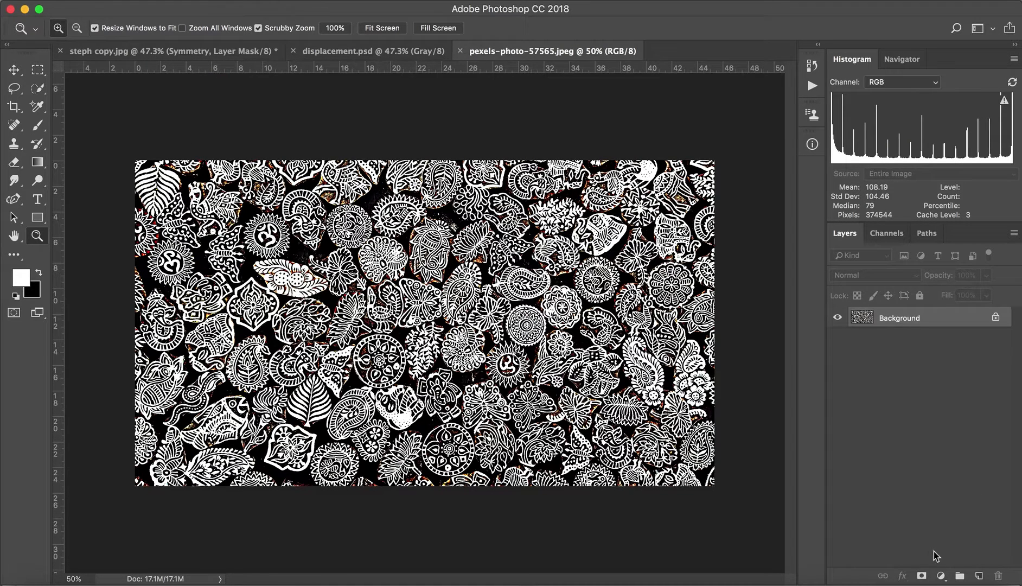
pyautogui.click(940, 575)
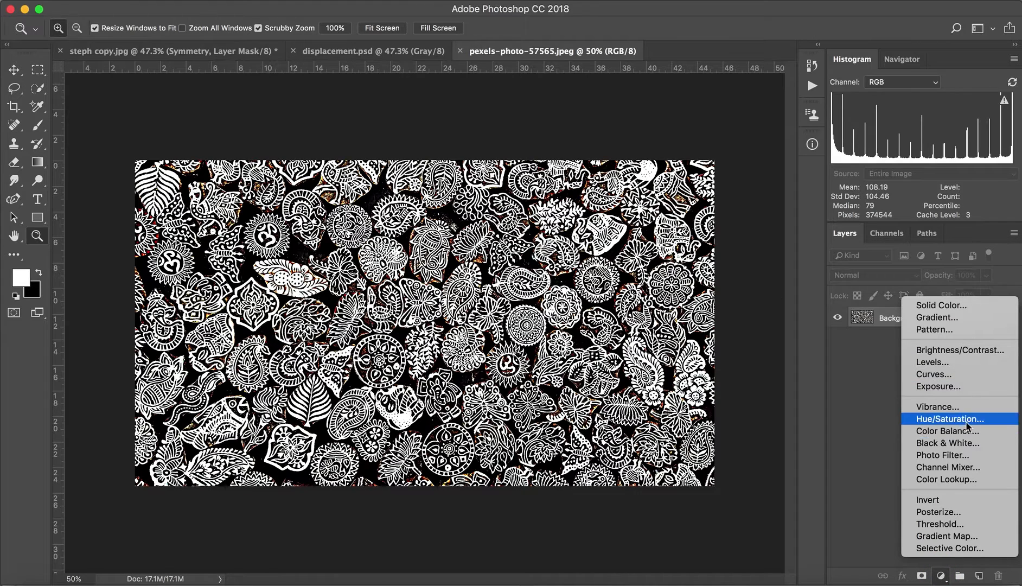
pyautogui.click(943, 443)
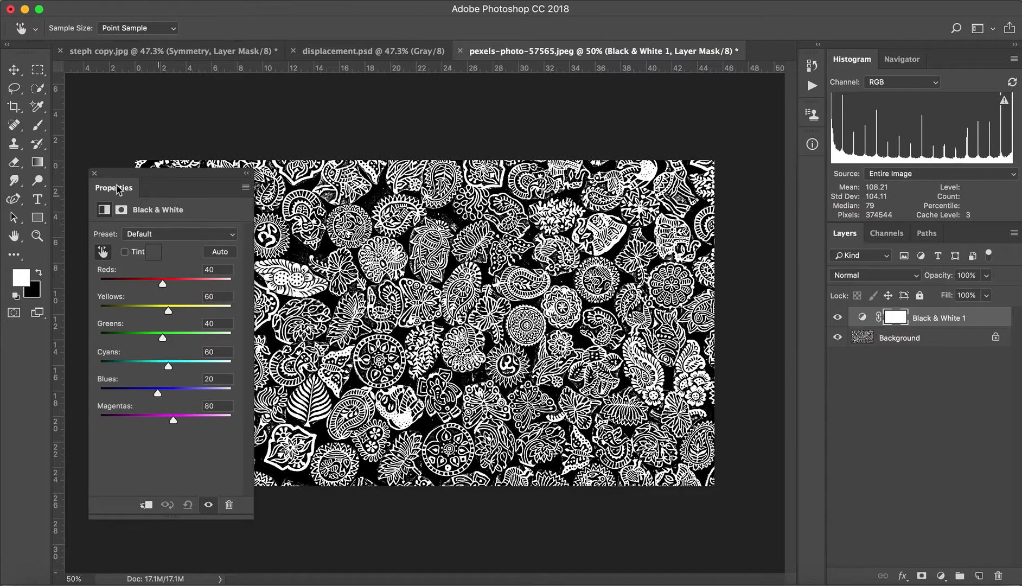
pyautogui.click(95, 174)
# Flatten the pattern image into a single Background layer.
pyautogui.click(949, 342)
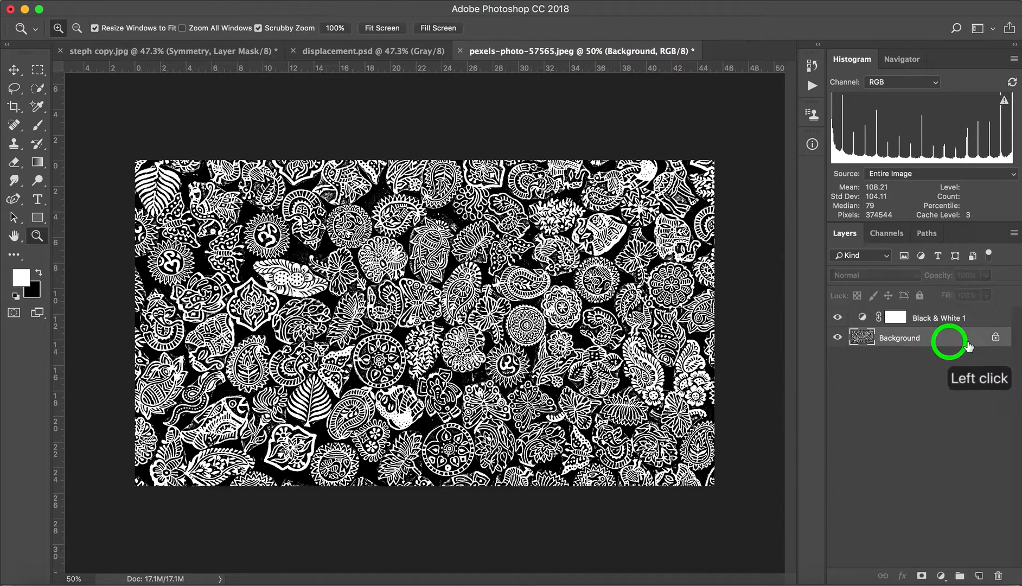
pyautogui.rightClick(931, 339)
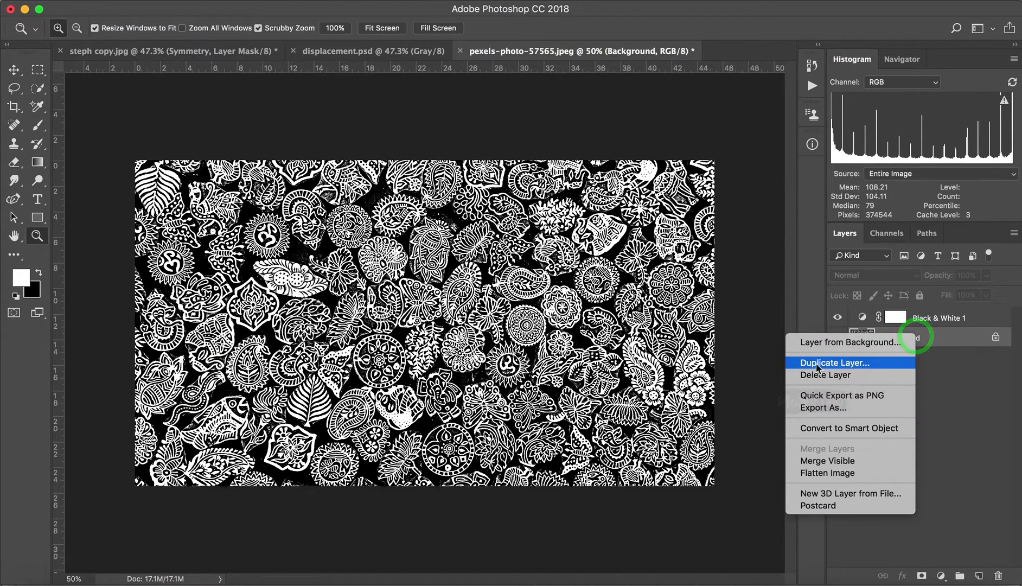
pyautogui.click(814, 471)
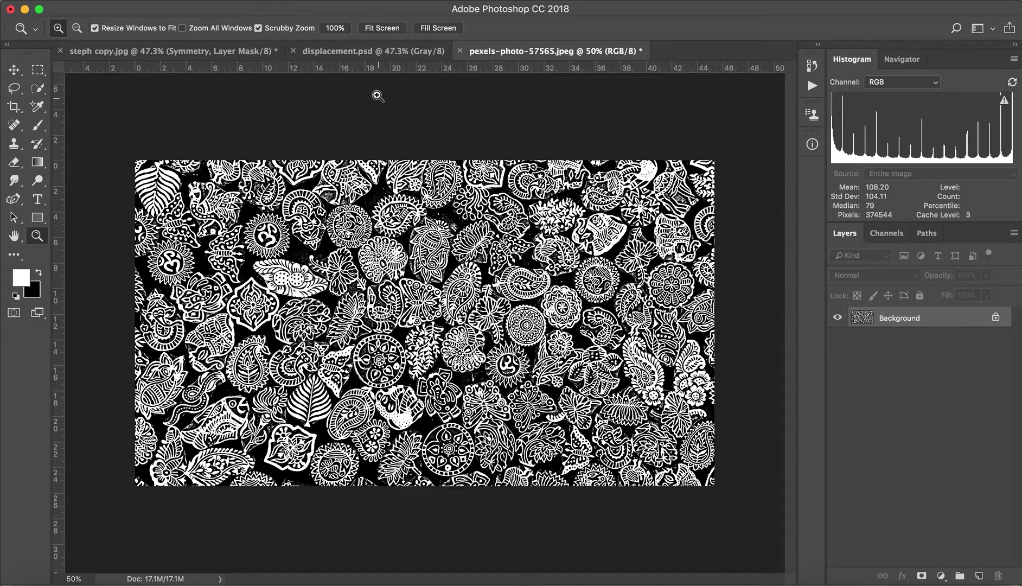
# Check the image size of steph copy.jpg and close the dialog without changing anything.
pyautogui.click(172, 51)
pyautogui.click(196, 1)
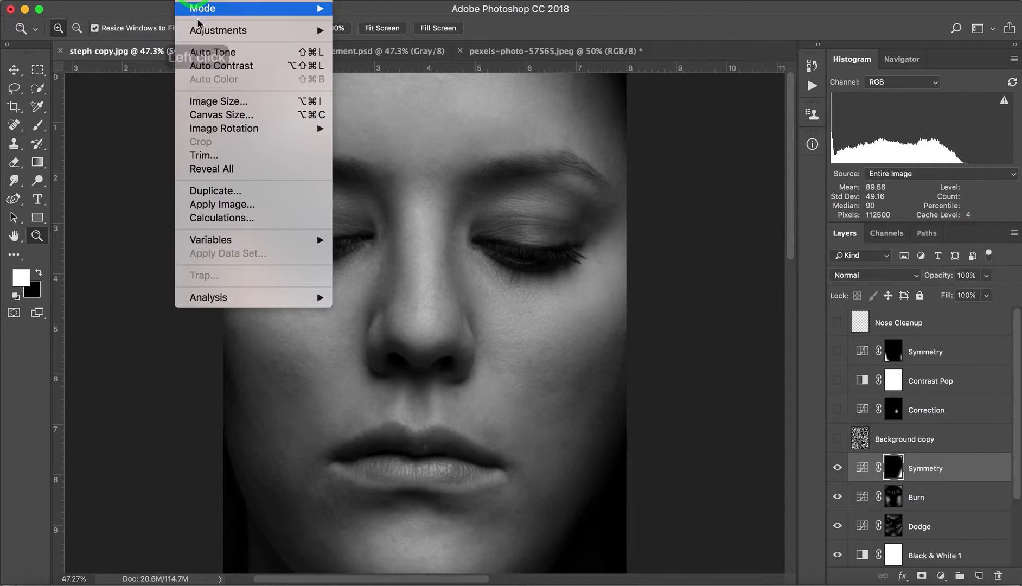
pyautogui.click(214, 103)
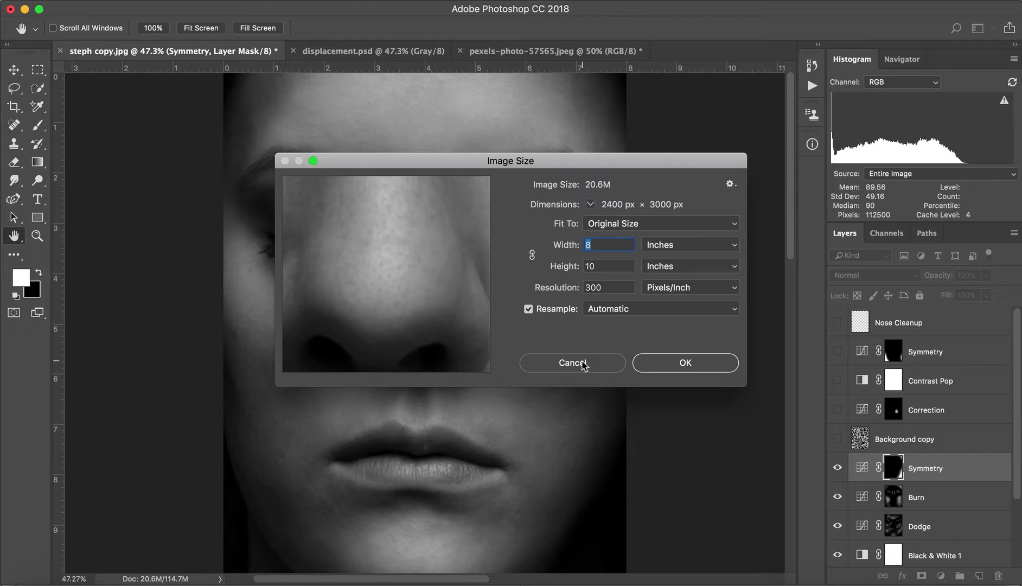
pyautogui.click(581, 365)
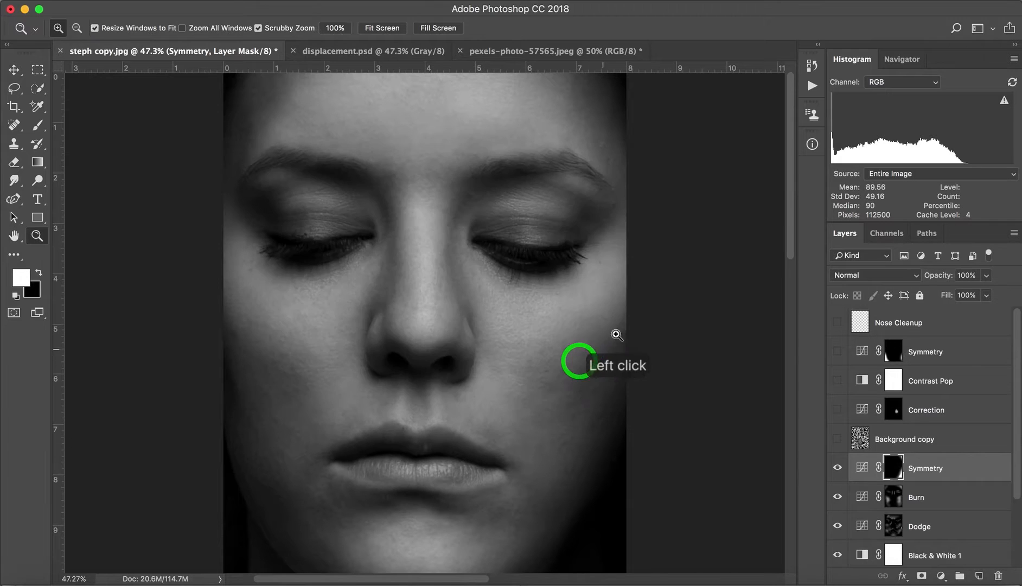
# Rotate the pattern image pexels-photo-57565.jpeg 90° clockwise.
pyautogui.click(525, 53)
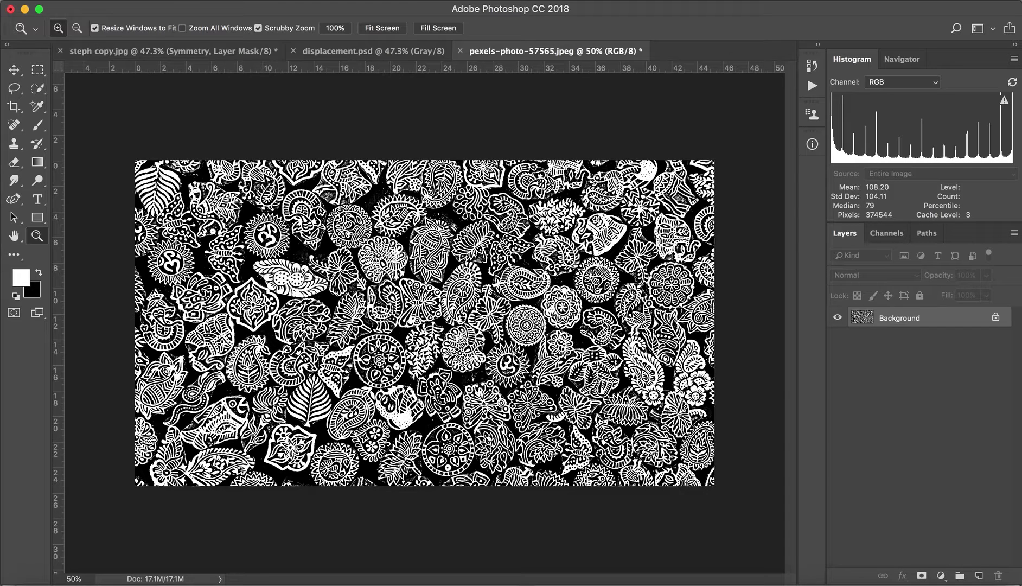
pyautogui.click(198, 4)
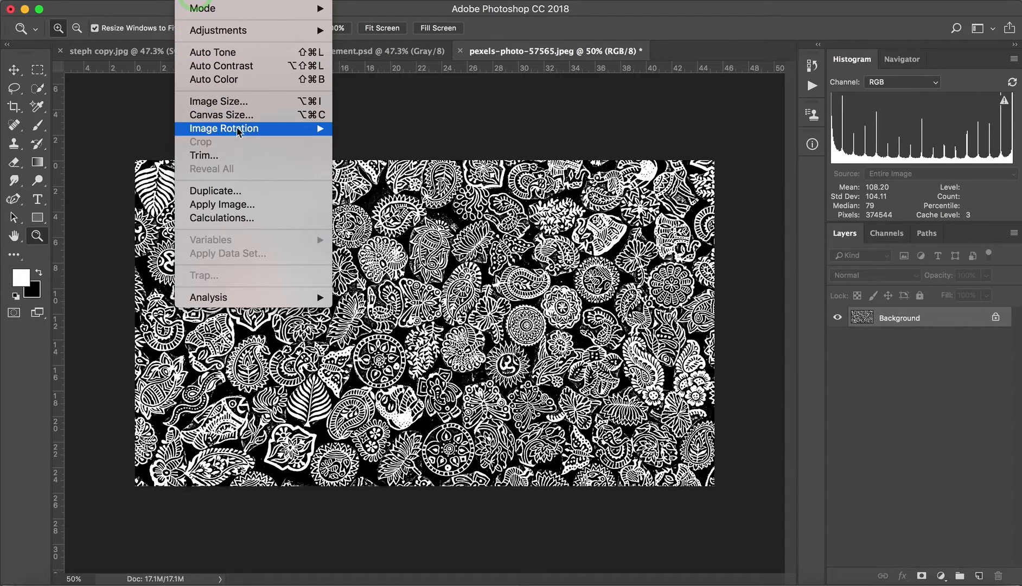
pyautogui.moveTo(325, 128)
pyautogui.click(354, 141)
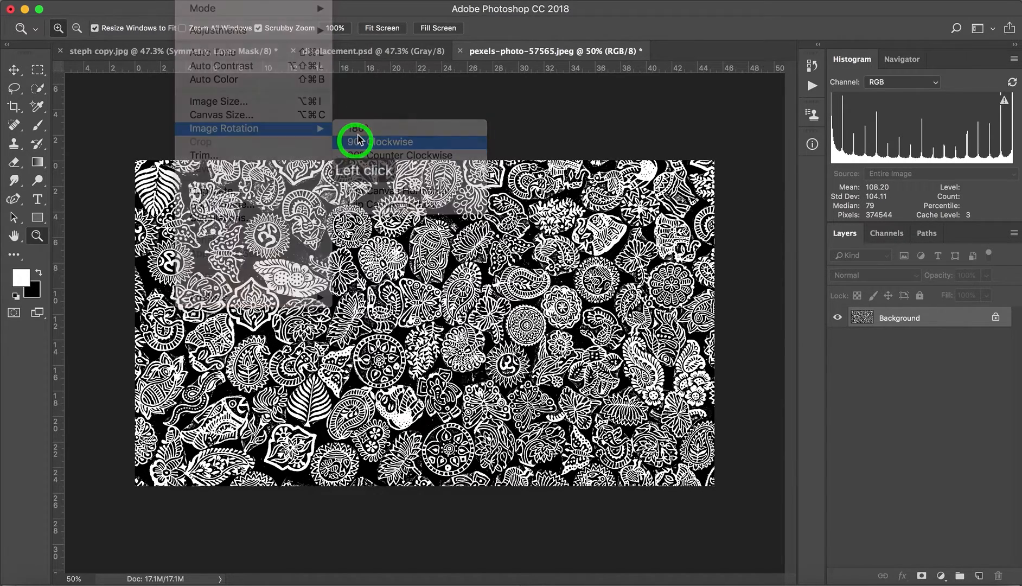
# Crop the rotated pattern to a 4:5 portrait area of about 20 by 25 inches at the image's lower right.
pyautogui.click(14, 106)
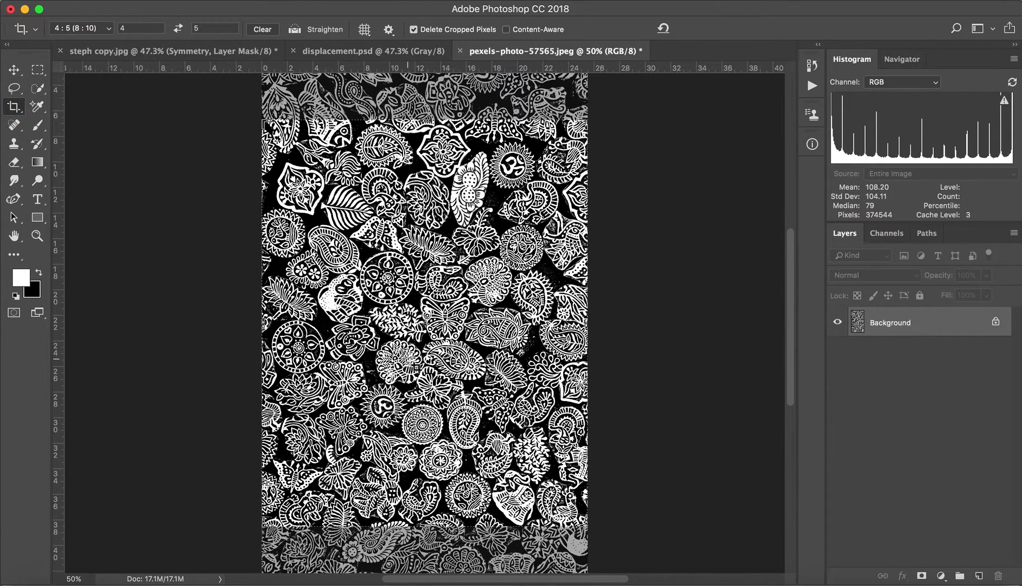
pyautogui.click(404, 356)
pyautogui.moveTo(405, 357); pyautogui.dragTo(407, 311)
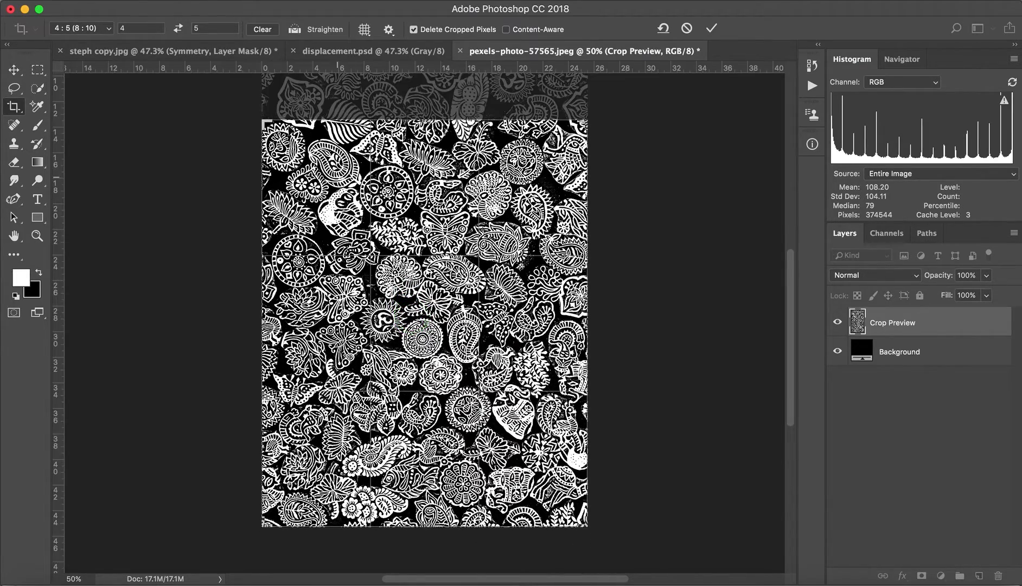
pyautogui.moveTo(260, 121); pyautogui.dragTo(294, 171)
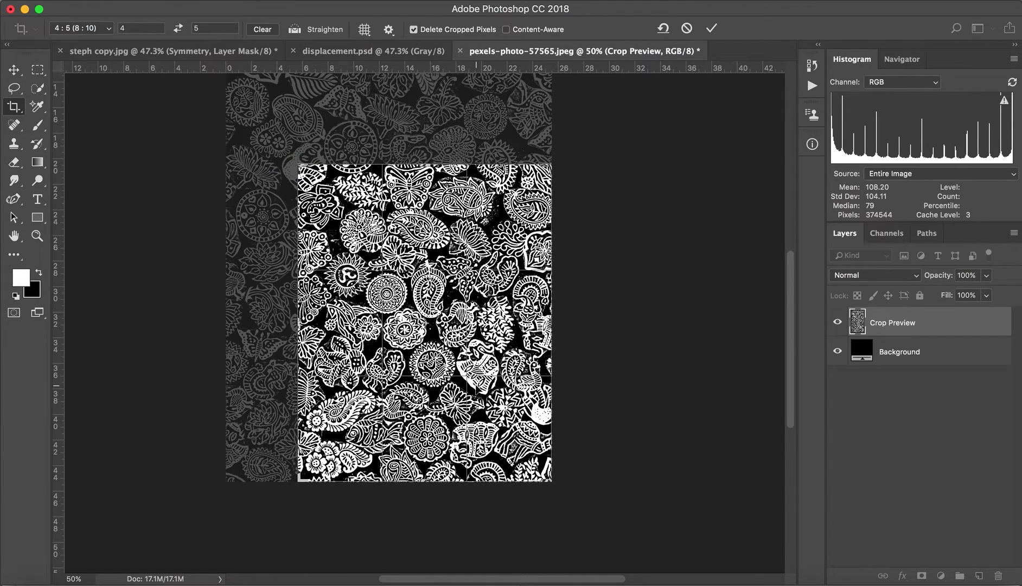
pyautogui.press('Return')
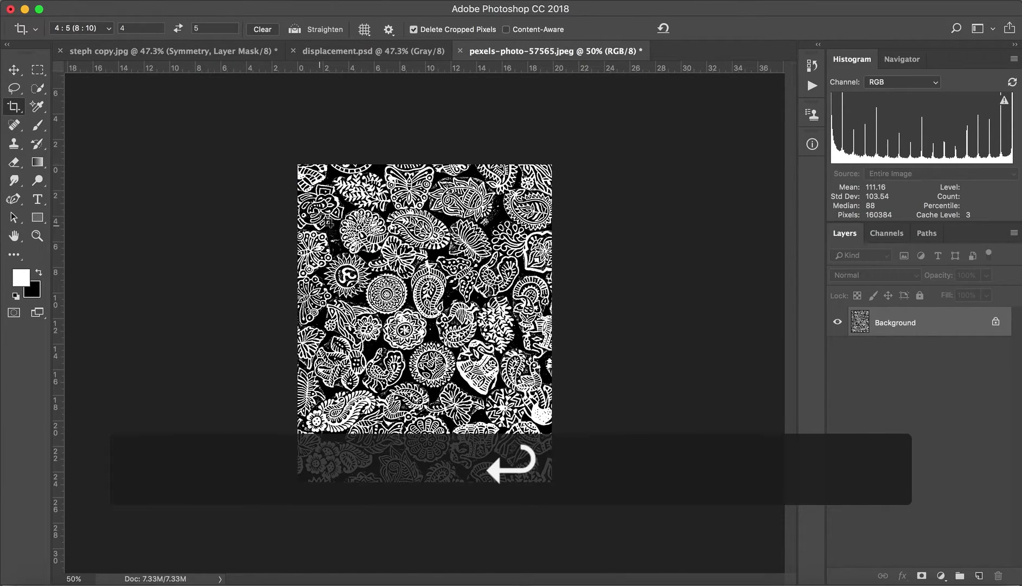
# Resize the cropped pattern image to 8 by 10 inches at 300 pixels/inch.
pyautogui.click(195, 1)
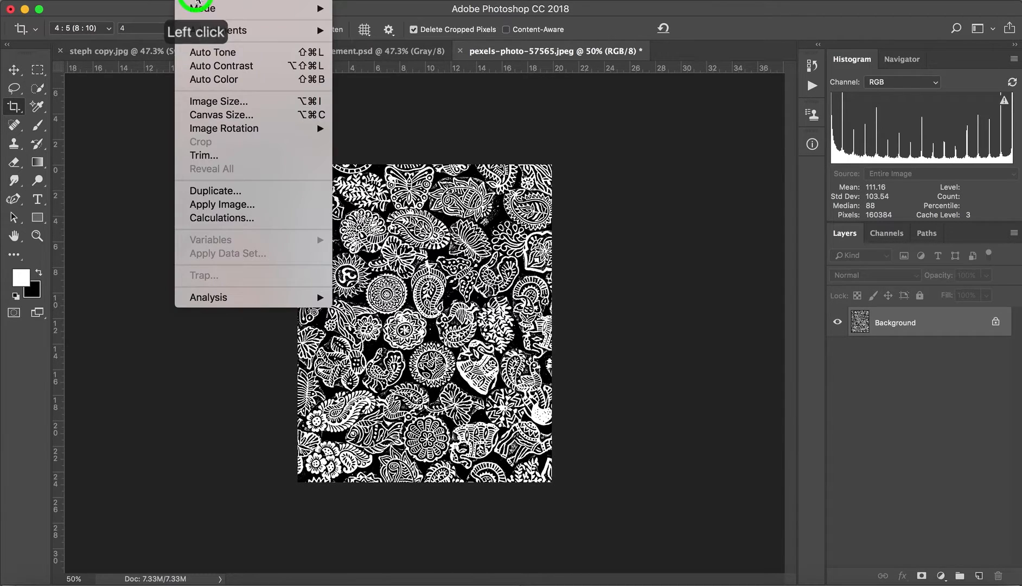
pyautogui.click(206, 108)
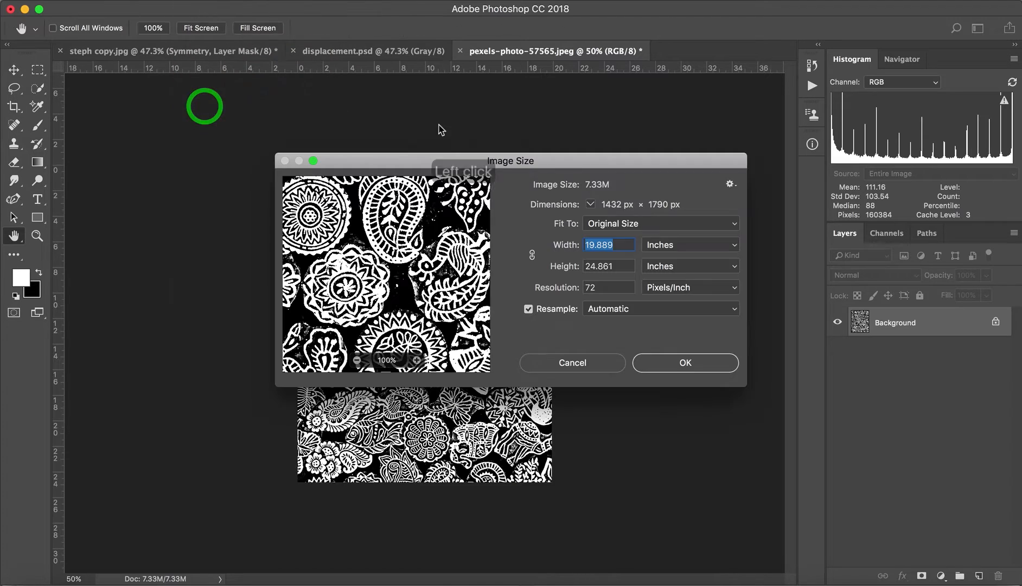
pyautogui.write('8')
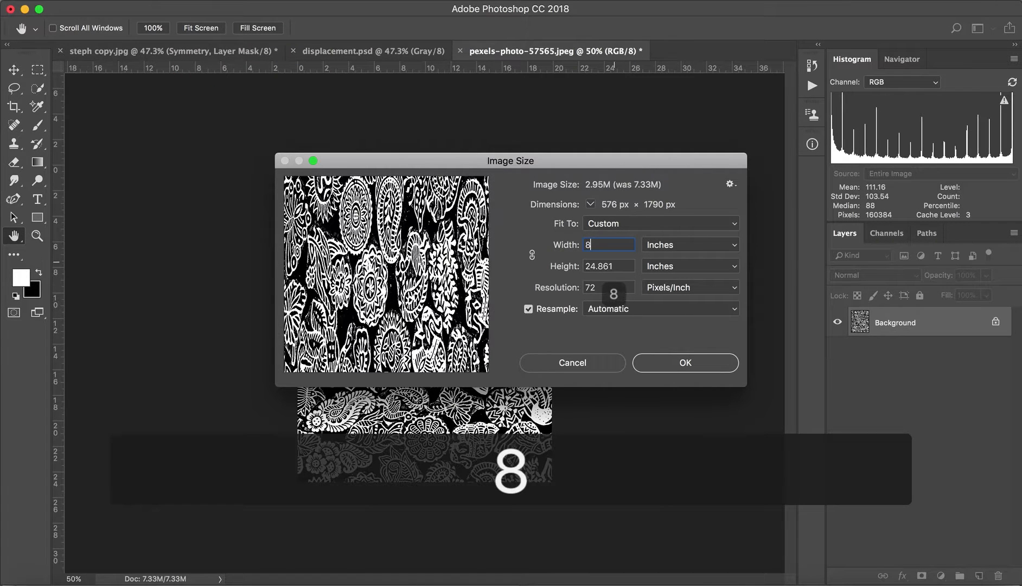
pyautogui.doubleClick(612, 267)
pyautogui.write('10')
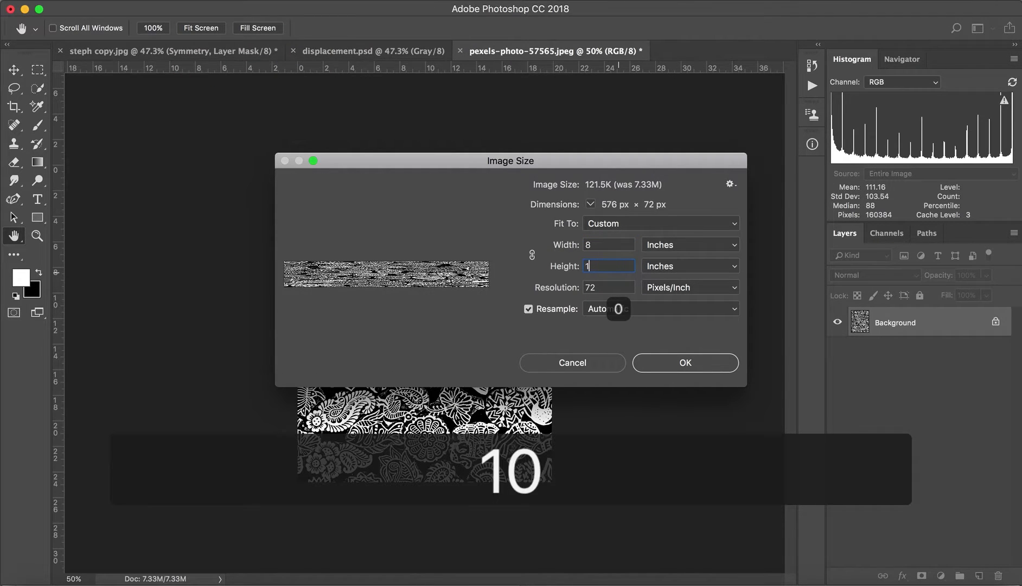
pyautogui.click(602, 288)
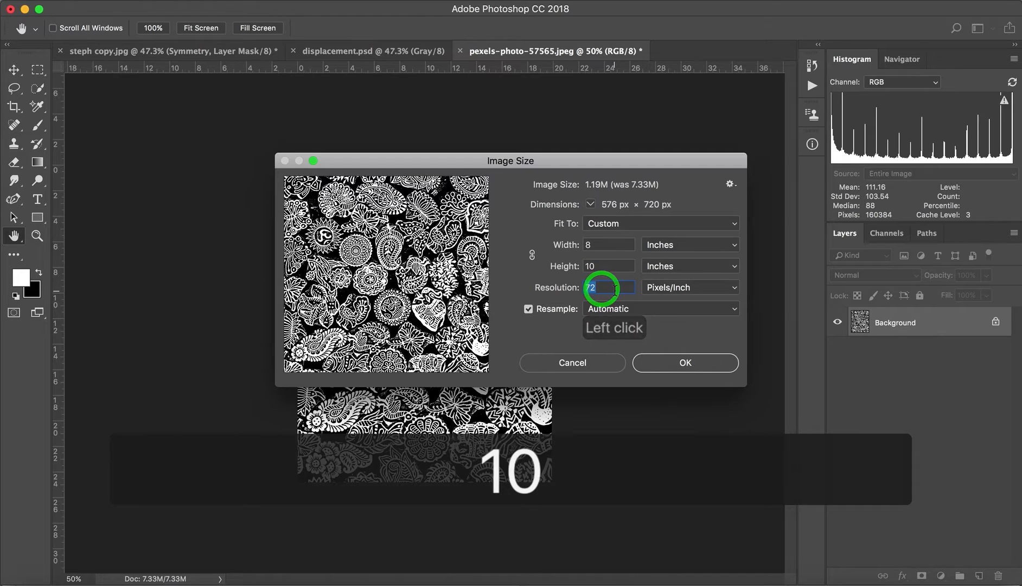
pyautogui.write('300')
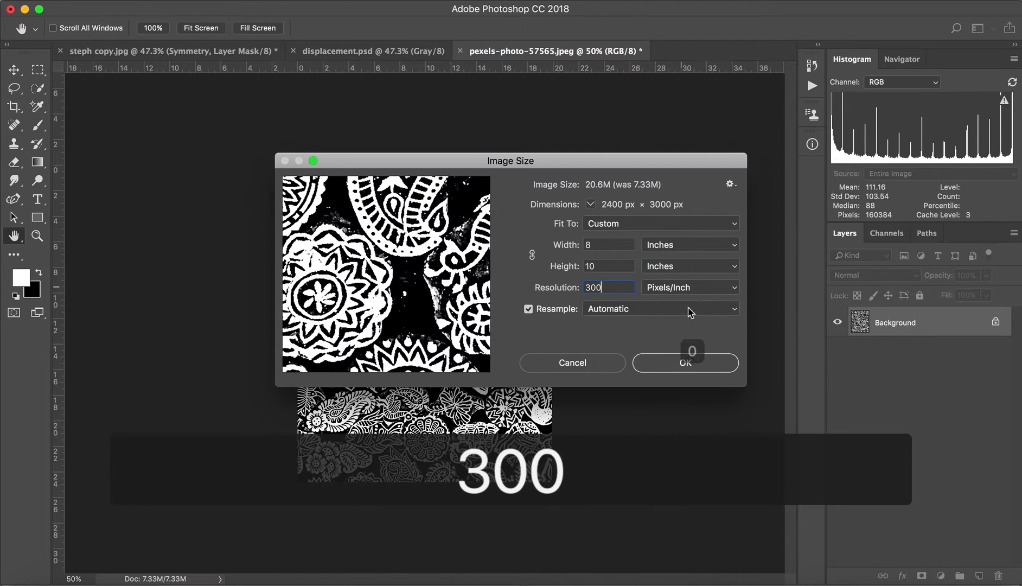
pyautogui.click(692, 361)
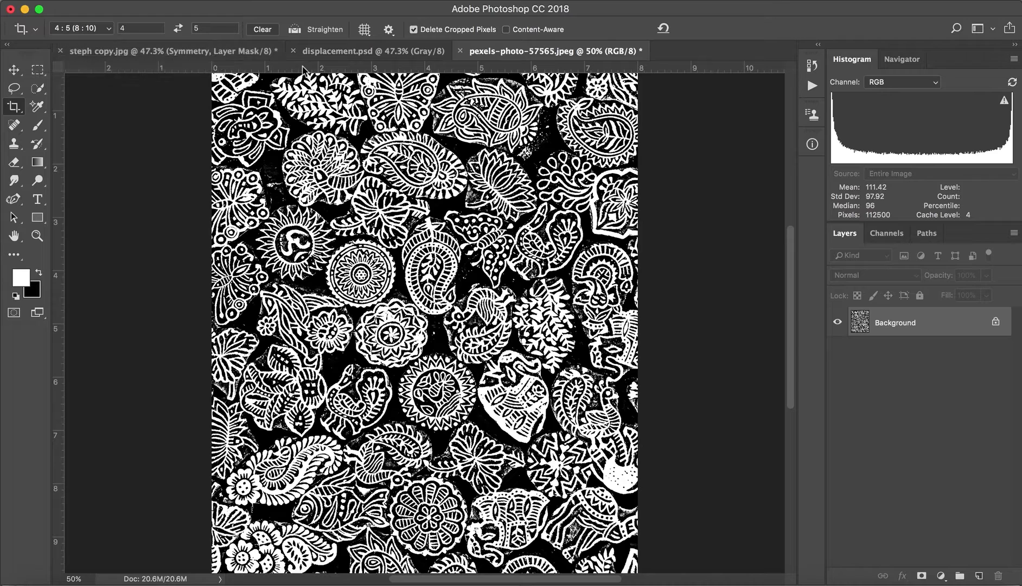
# Check the image size of displacement.psd and close the dialog without changing anything.
pyautogui.click(189, 53)
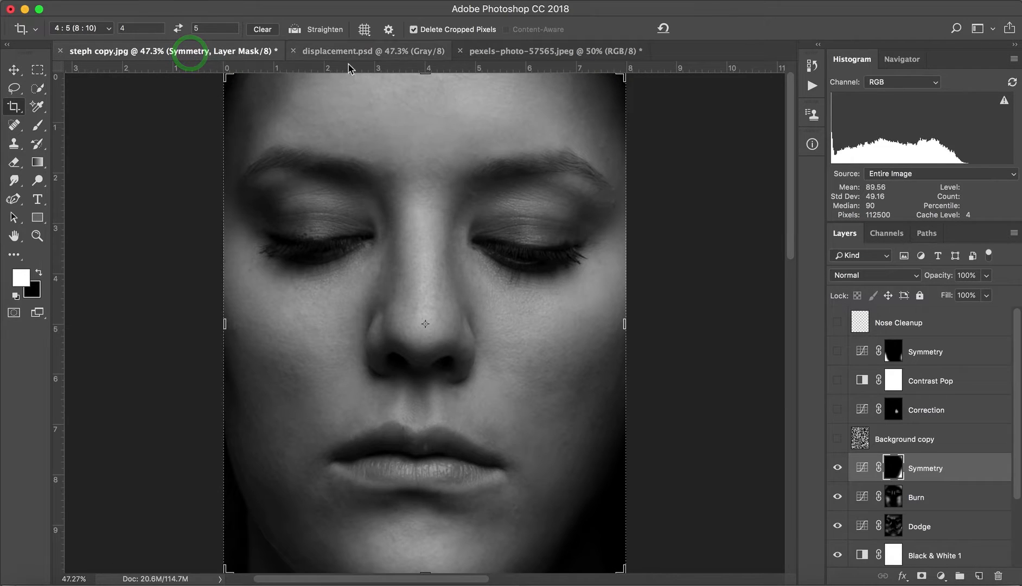
pyautogui.click(371, 56)
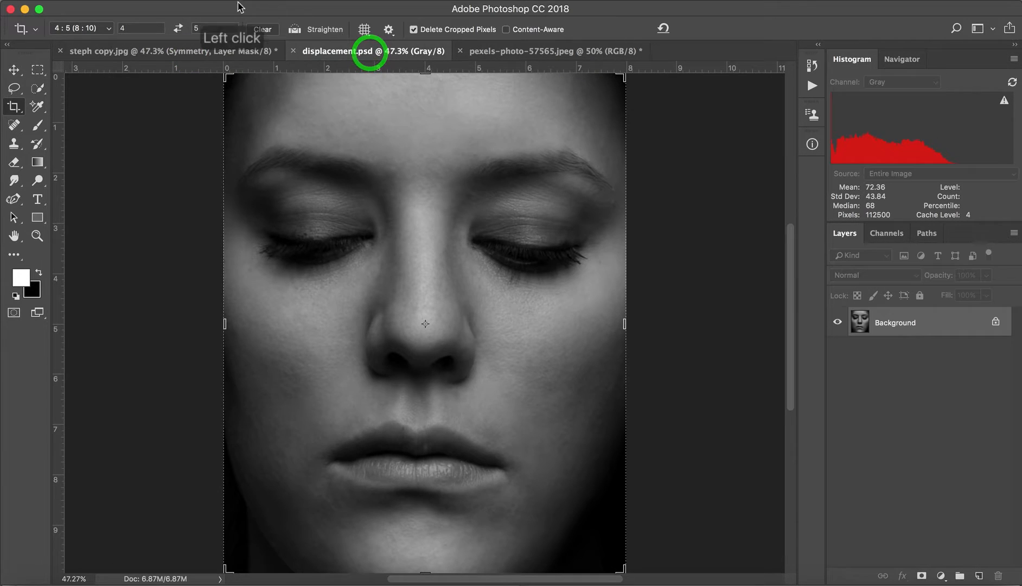
pyautogui.click(202, 2)
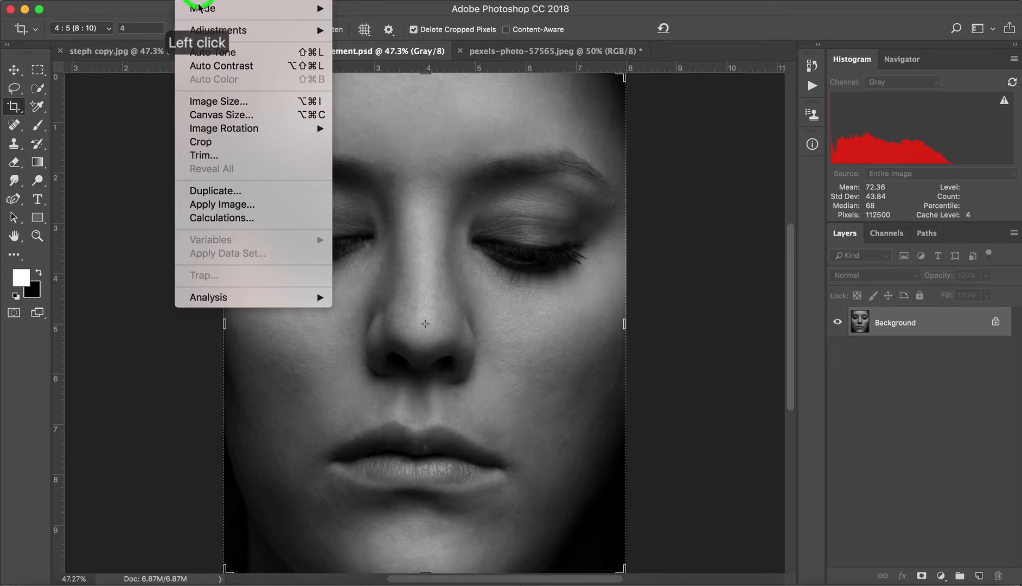
pyautogui.click(209, 101)
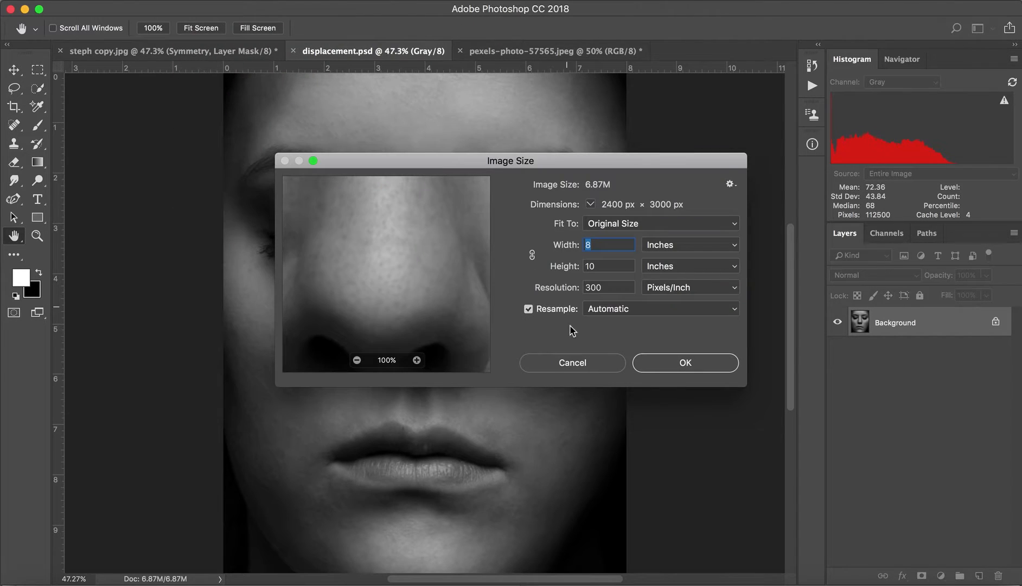
pyautogui.click(573, 363)
pyautogui.press('c')
# Apply the Displace filter to the pattern image with scales of 10, Stretch To Fit and Repeat Edge Pixels, using displacement.psd as the map.
pyautogui.click(545, 52)
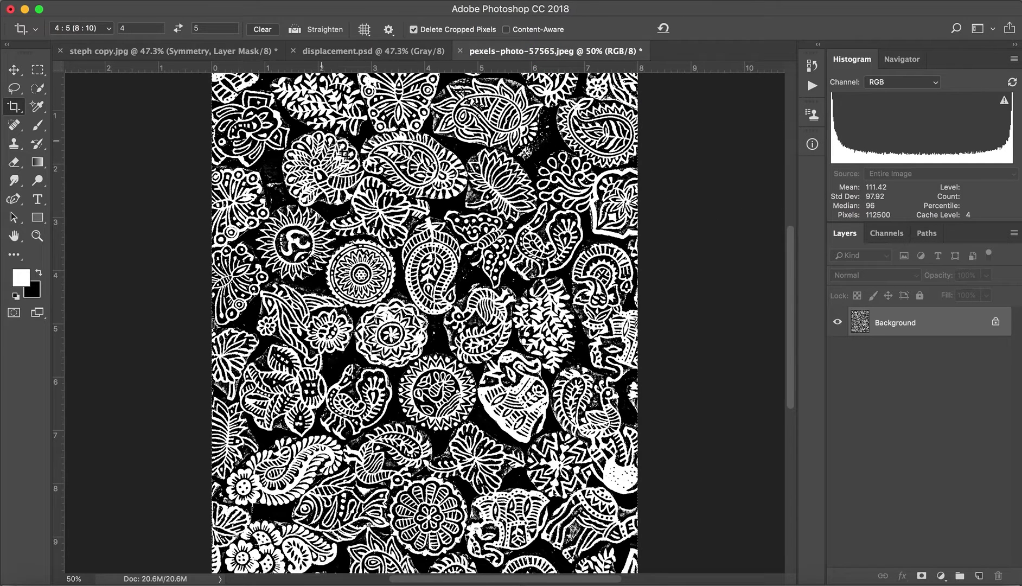
pyautogui.click(337, 1)
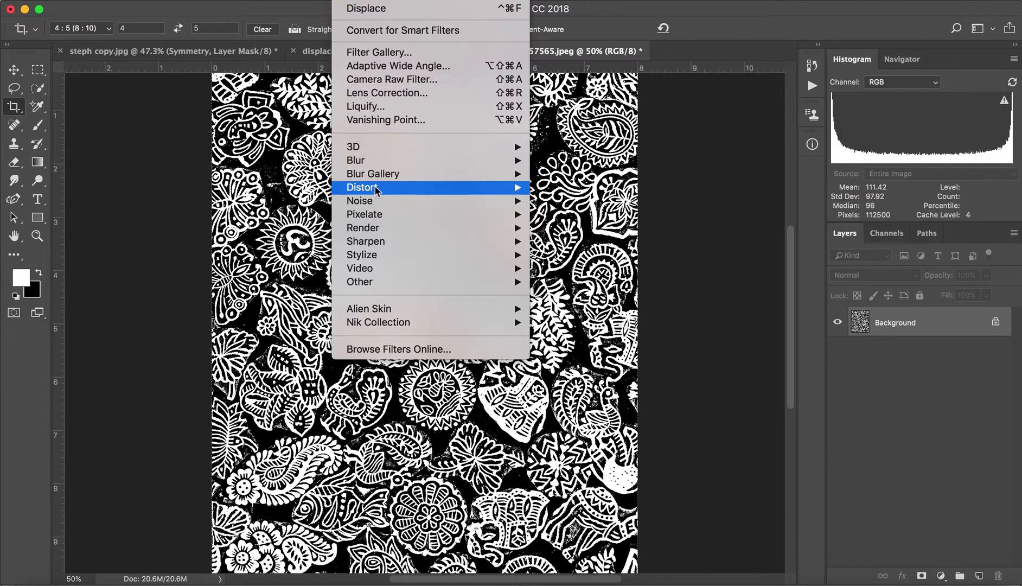
pyautogui.moveTo(383, 190)
pyautogui.click(550, 187)
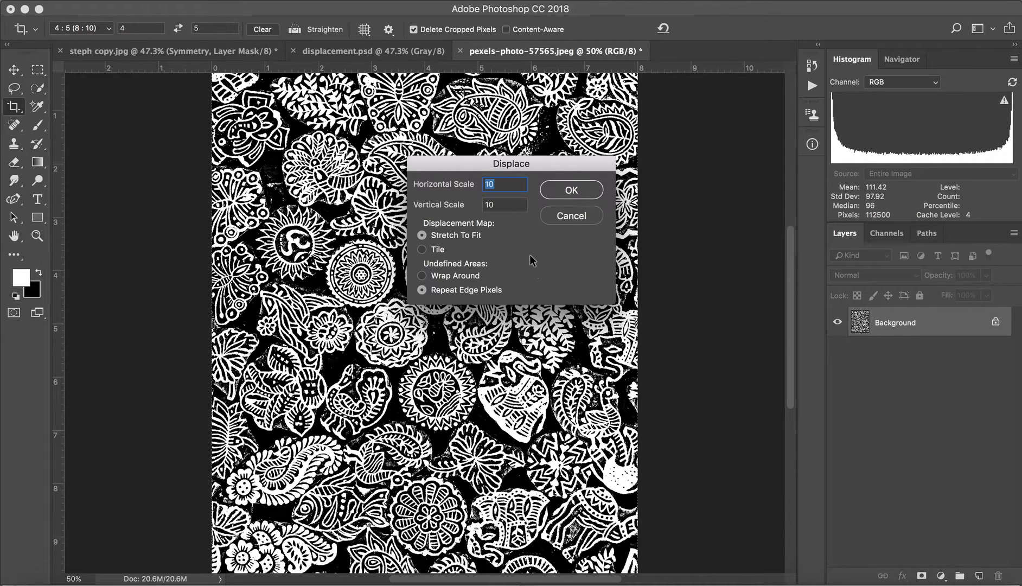
pyautogui.click(575, 191)
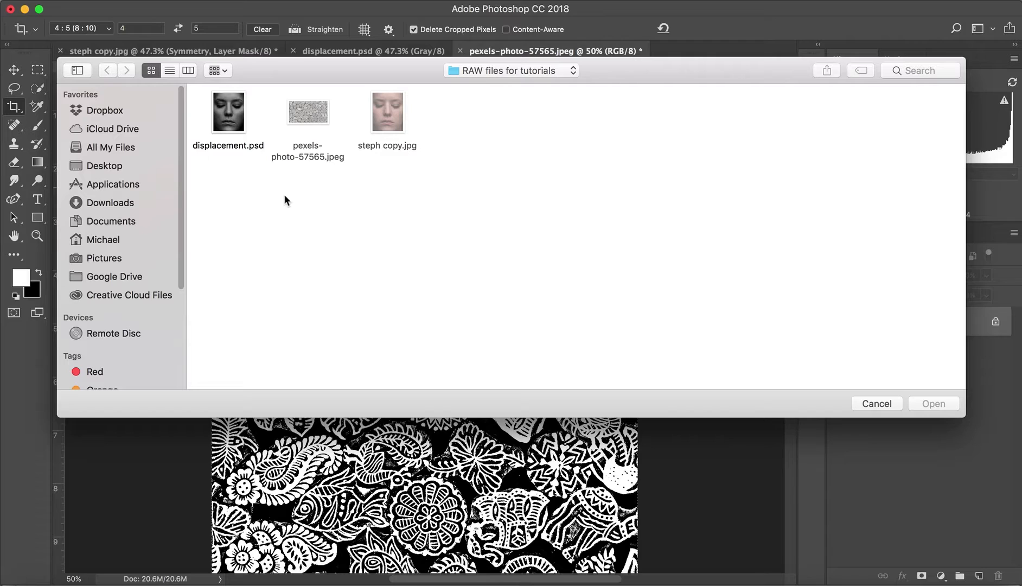
pyautogui.click(226, 111)
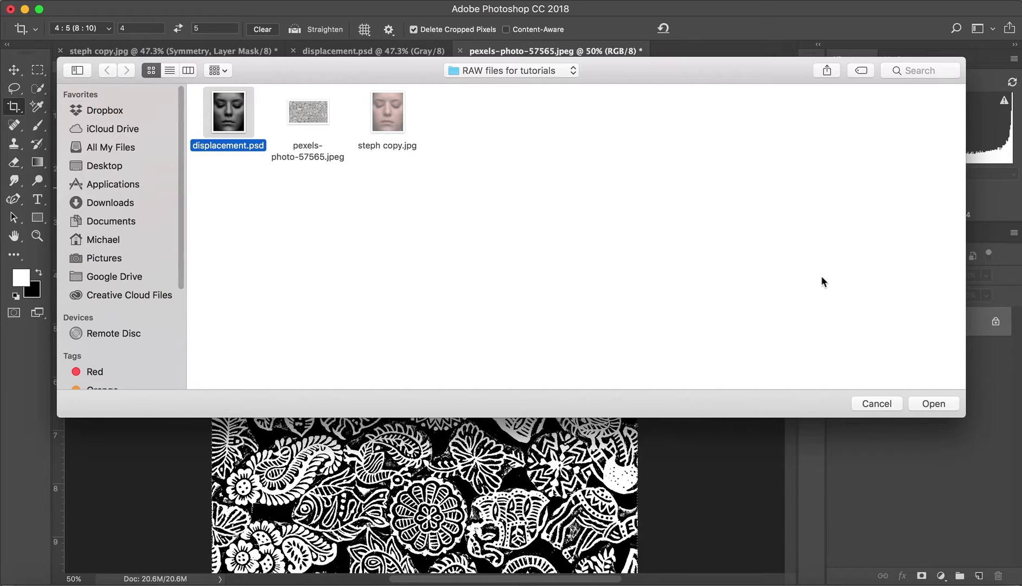
pyautogui.click(933, 404)
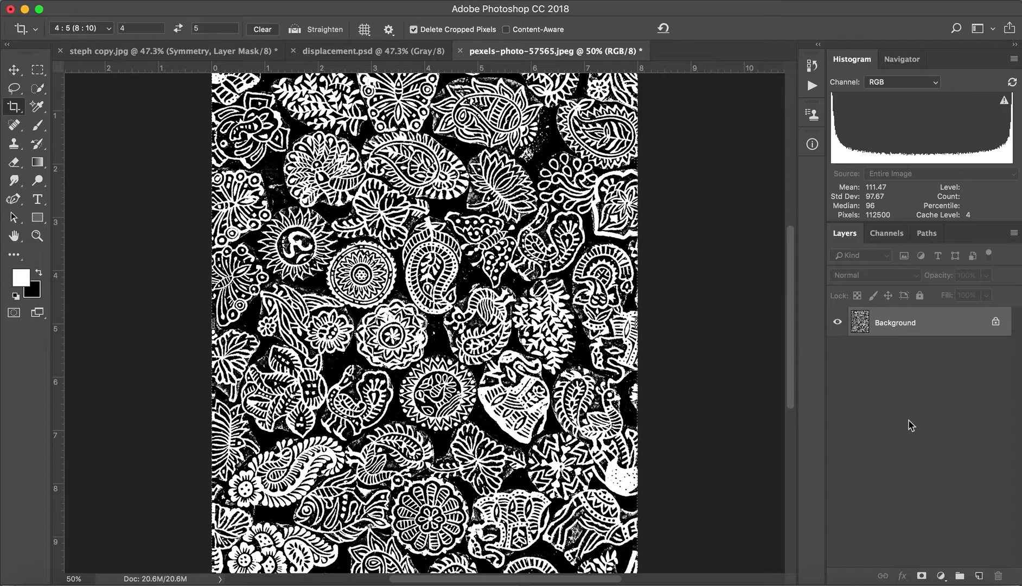
# Compare the pattern before and after displacement by undoing and reapplying the filter, ending with it applied.
pyautogui.press('super+z')
pyautogui.press('super+z')
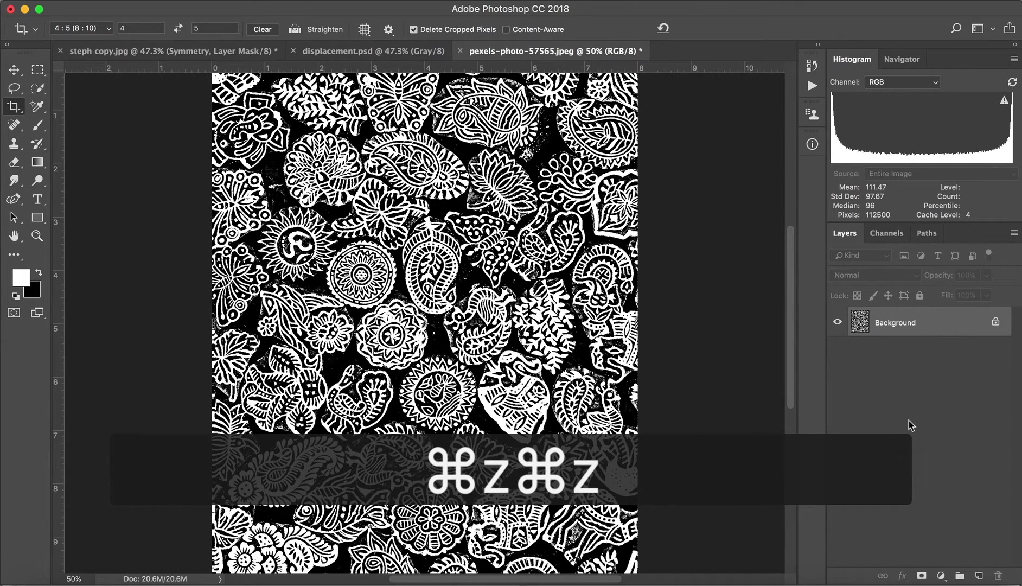
pyautogui.press('super+z')
pyautogui.press('super+z')
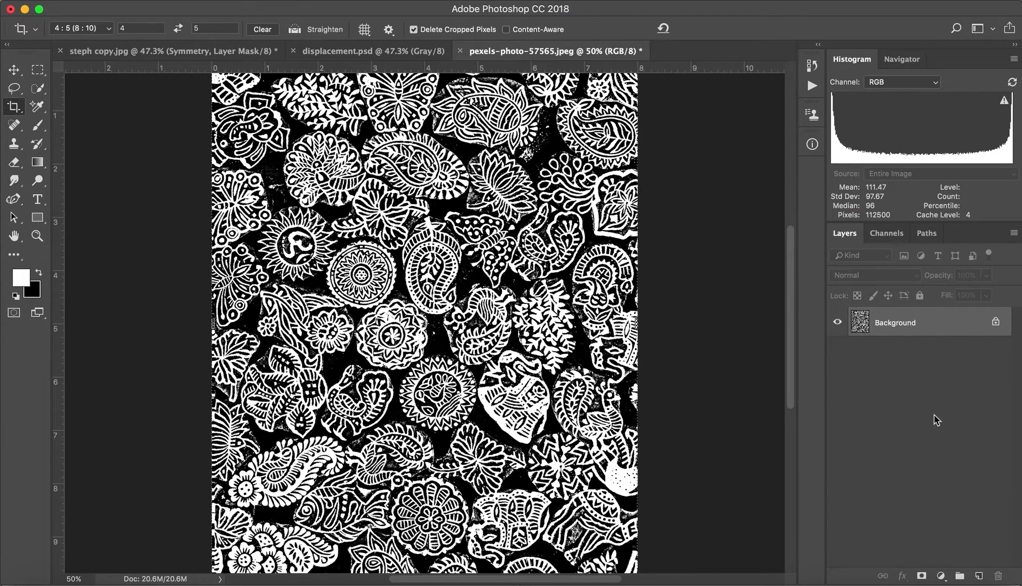
pyautogui.rightClick(927, 326)
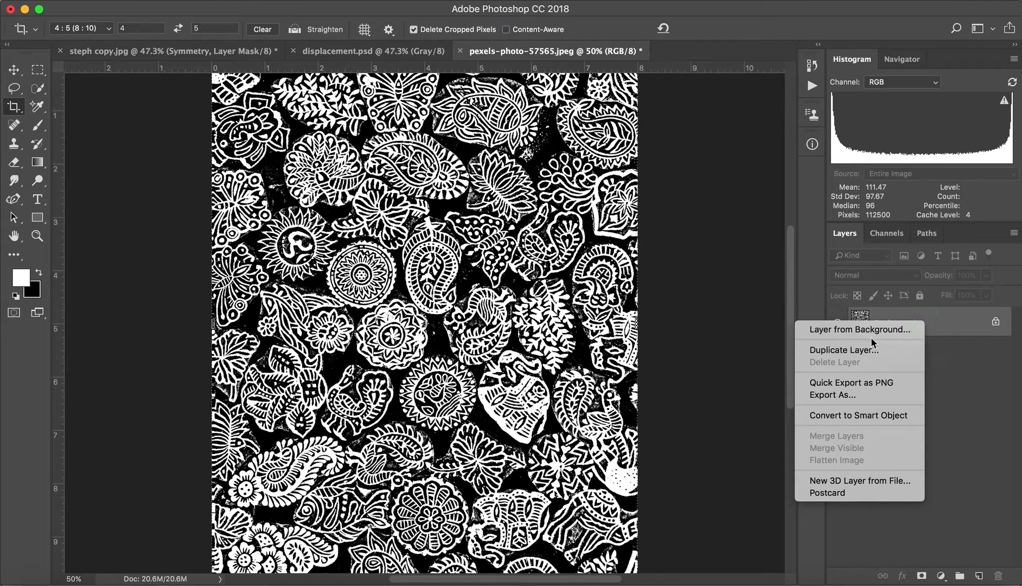
pyautogui.click(853, 351)
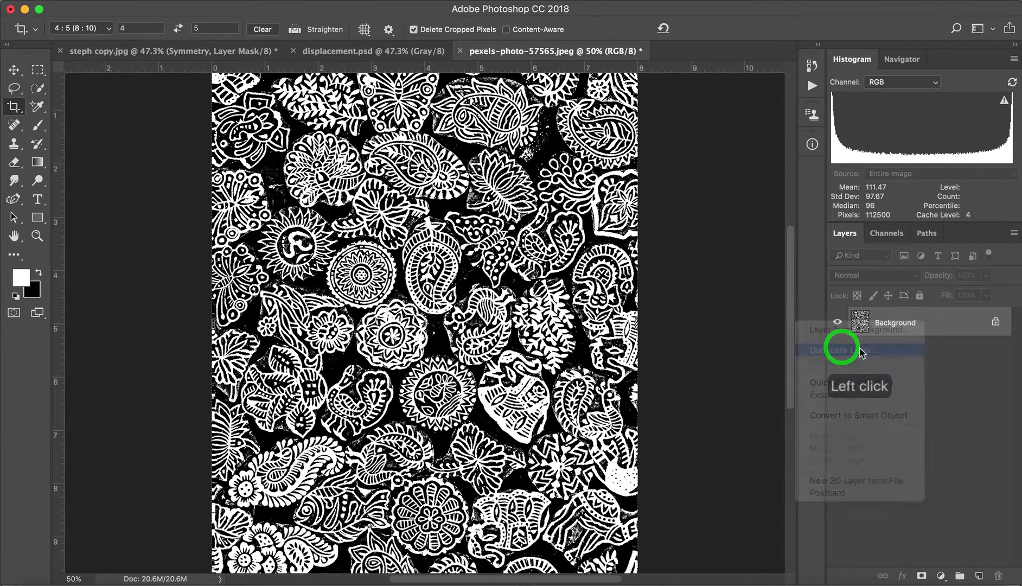
pyautogui.click(466, 279)
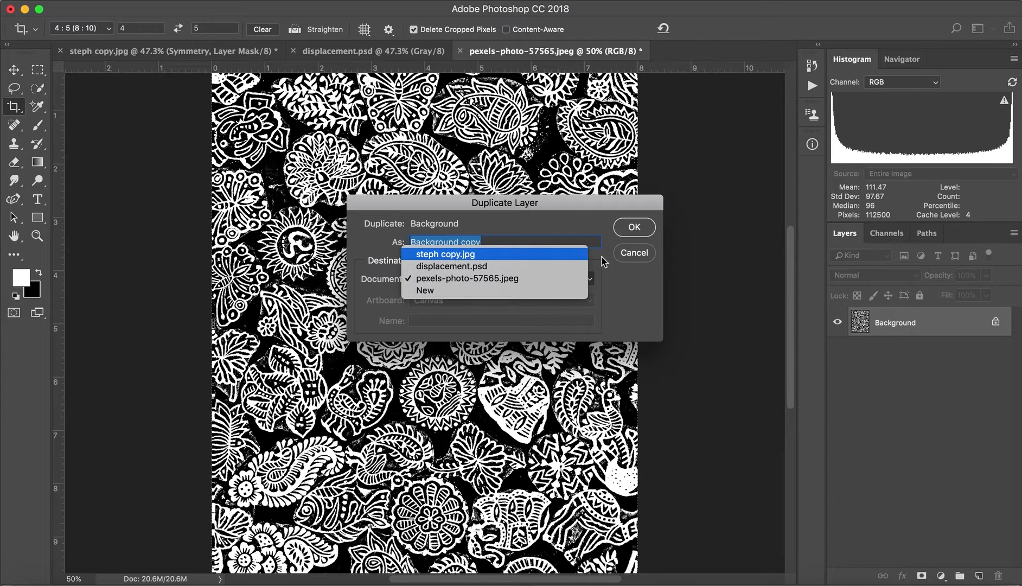
pyautogui.click(636, 252)
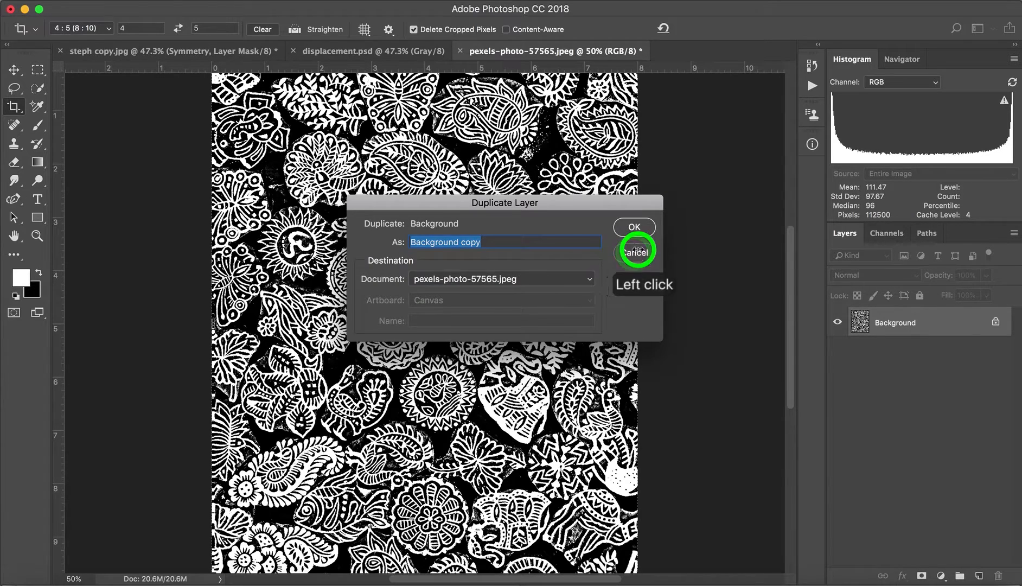
# Show the Background copy pattern layer in steph copy.jpg and set its blend mode to Normal.
pyautogui.click(147, 52)
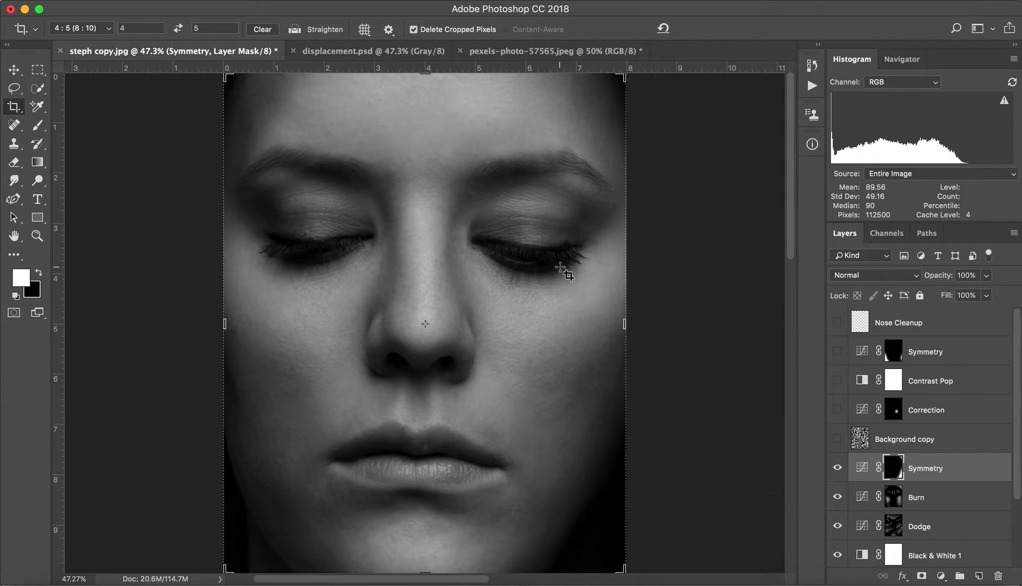
pyautogui.press('Escape')
pyautogui.click(837, 439)
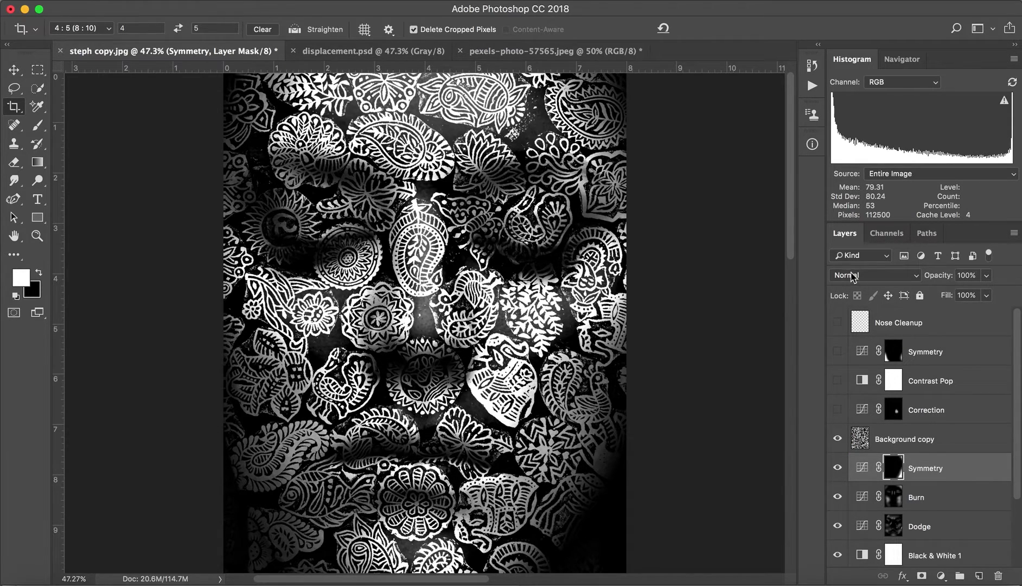
pyautogui.click(917, 440)
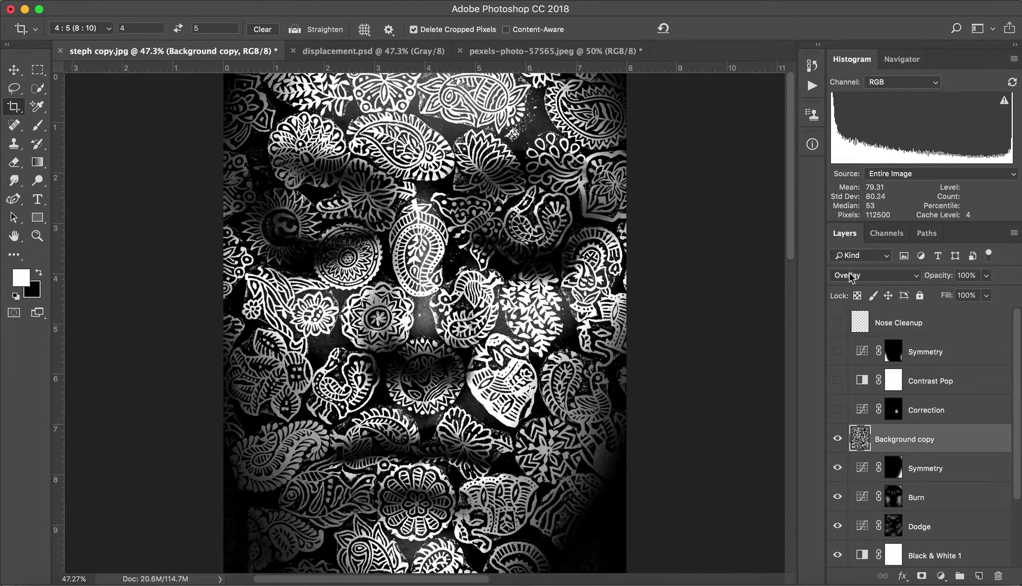
pyautogui.click(849, 277)
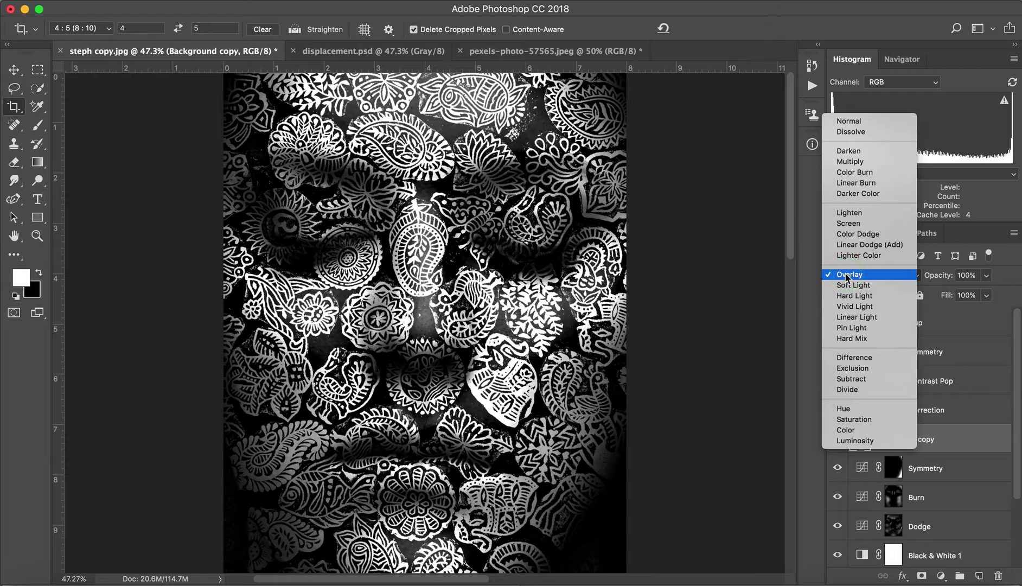
pyautogui.click(850, 121)
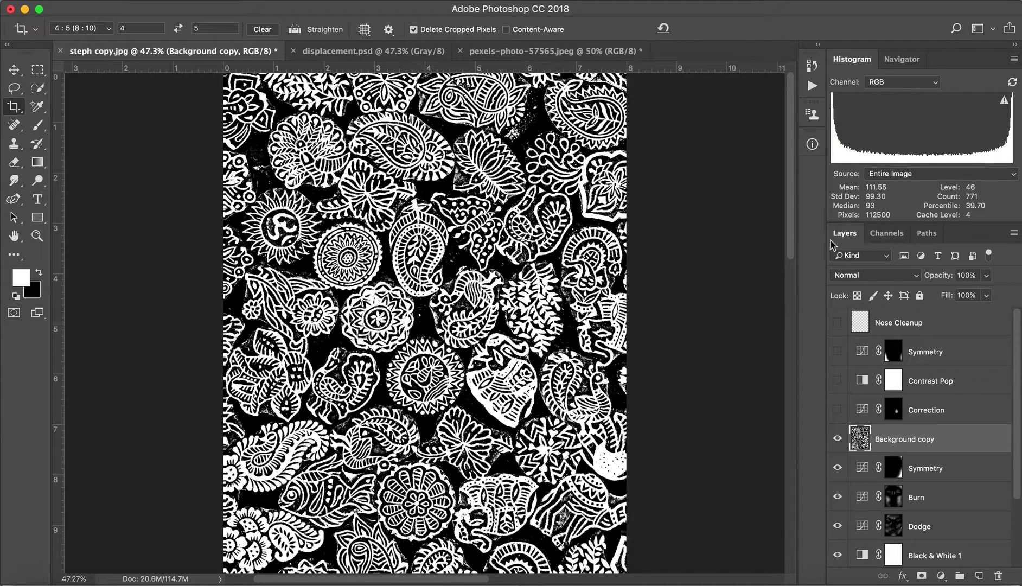
# Try Overlay, Soft Light and Hard Light blending on the Background copy layer, leaving it set to Overlay.
pyautogui.click(867, 276)
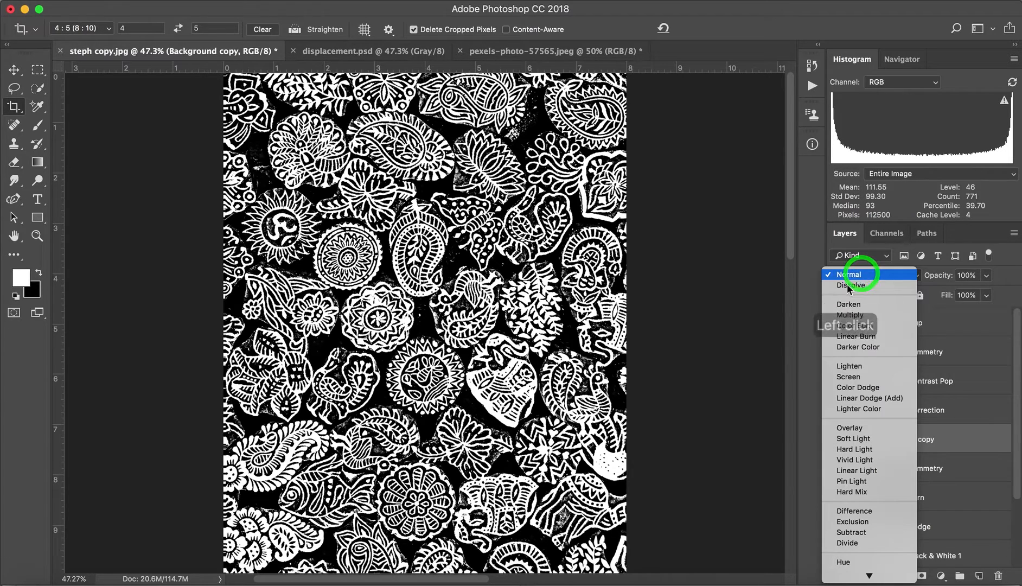
pyautogui.click(842, 428)
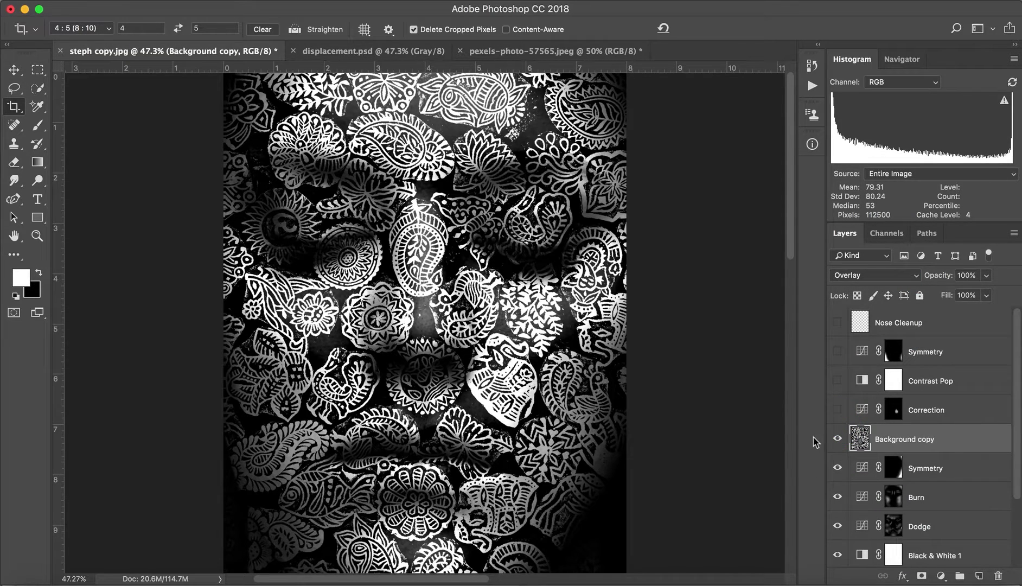
pyautogui.click(869, 279)
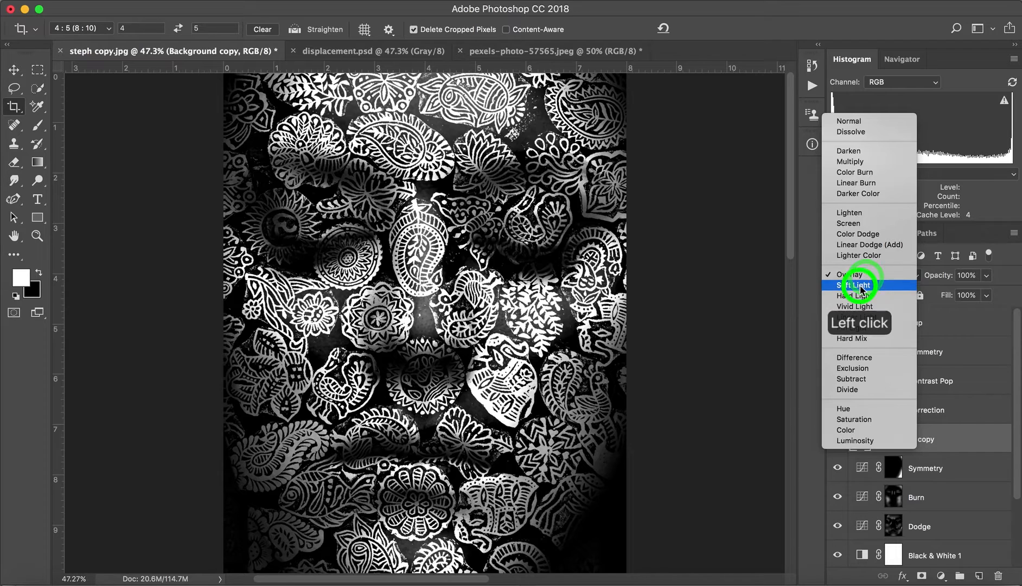
pyautogui.click(860, 286)
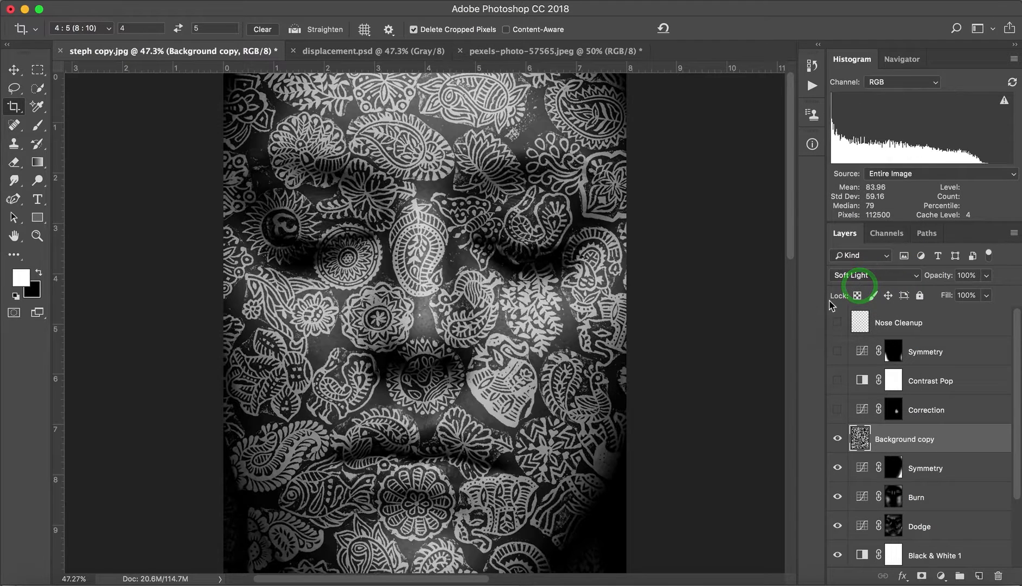
pyautogui.click(858, 276)
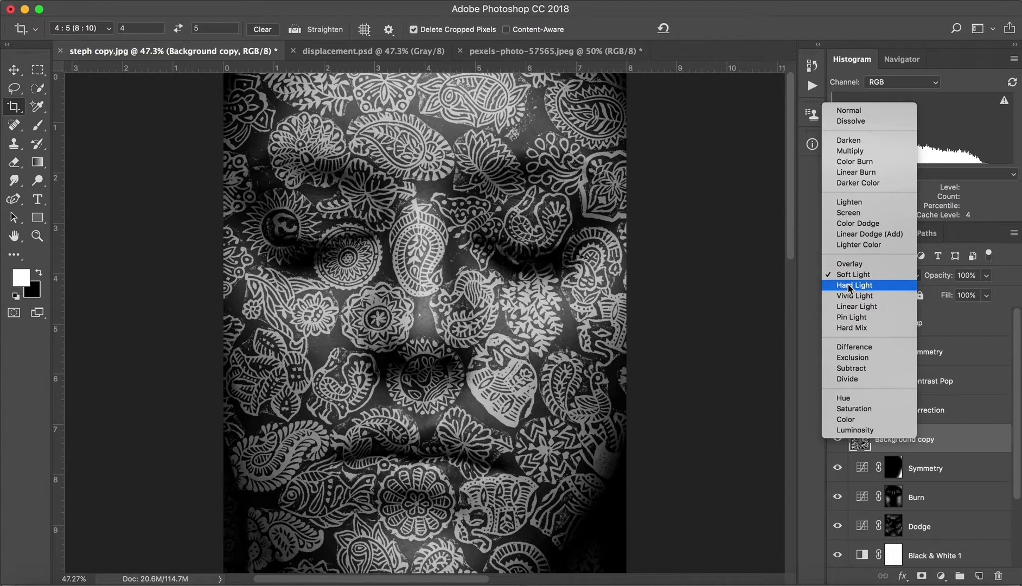
pyautogui.click(850, 286)
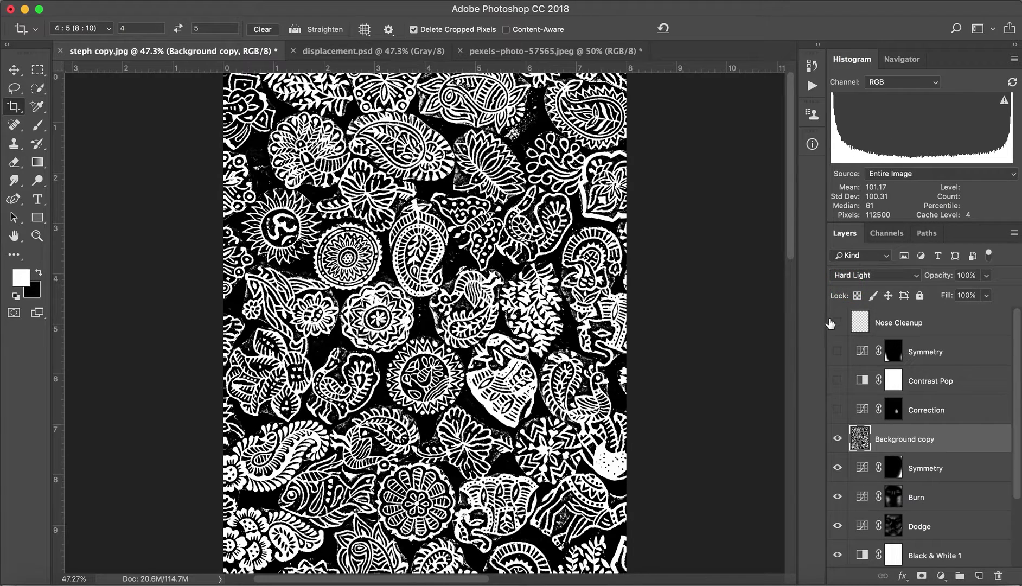
pyautogui.click(852, 276)
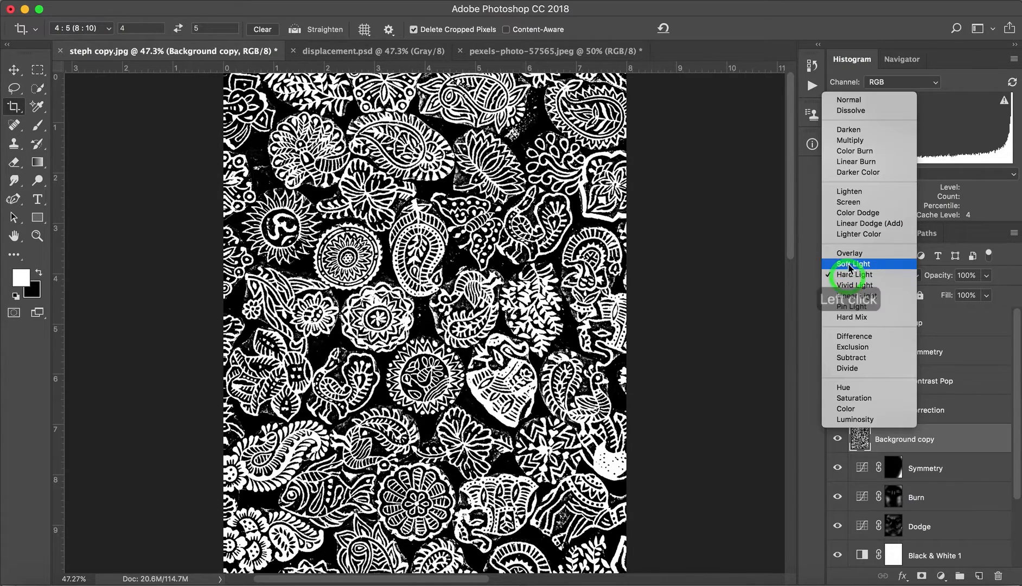
pyautogui.click(849, 254)
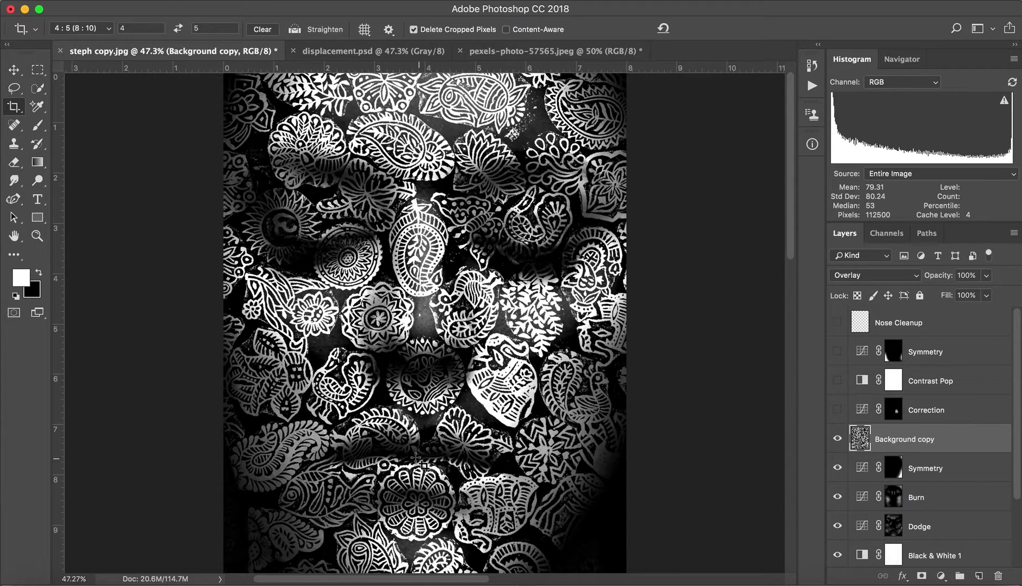
# Inspect the blended pattern up close across the eyes, nose and mouth, and return to the full-image view.
pyautogui.press('z')
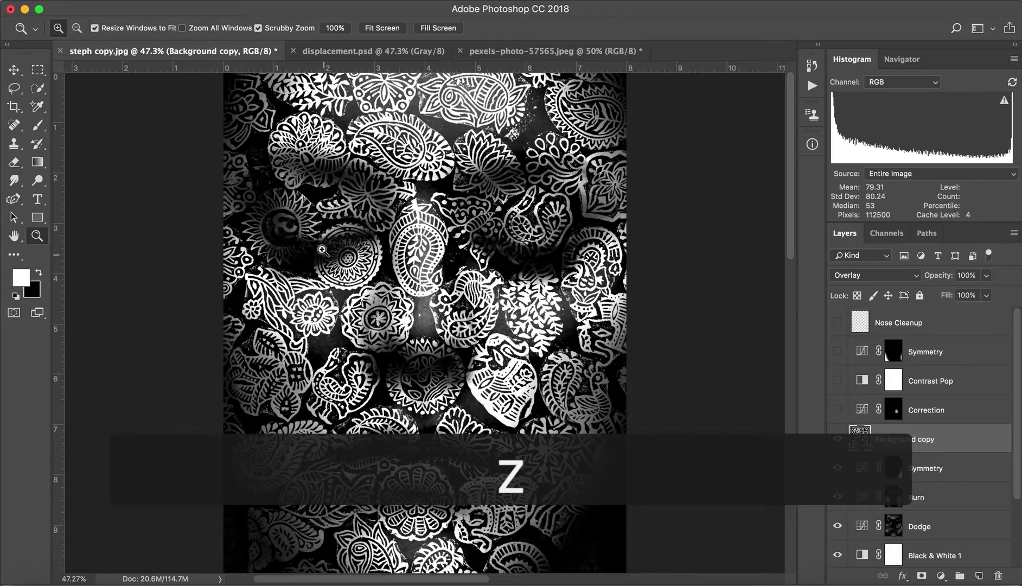
pyautogui.click(334, 163)
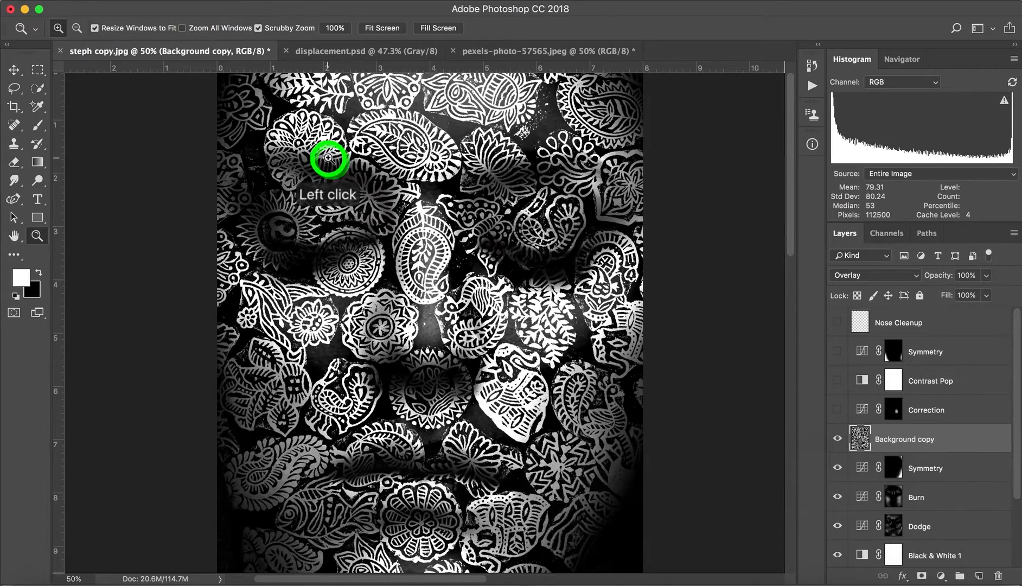
pyautogui.click(328, 162)
pyautogui.click(324, 161)
pyautogui.click(304, 178)
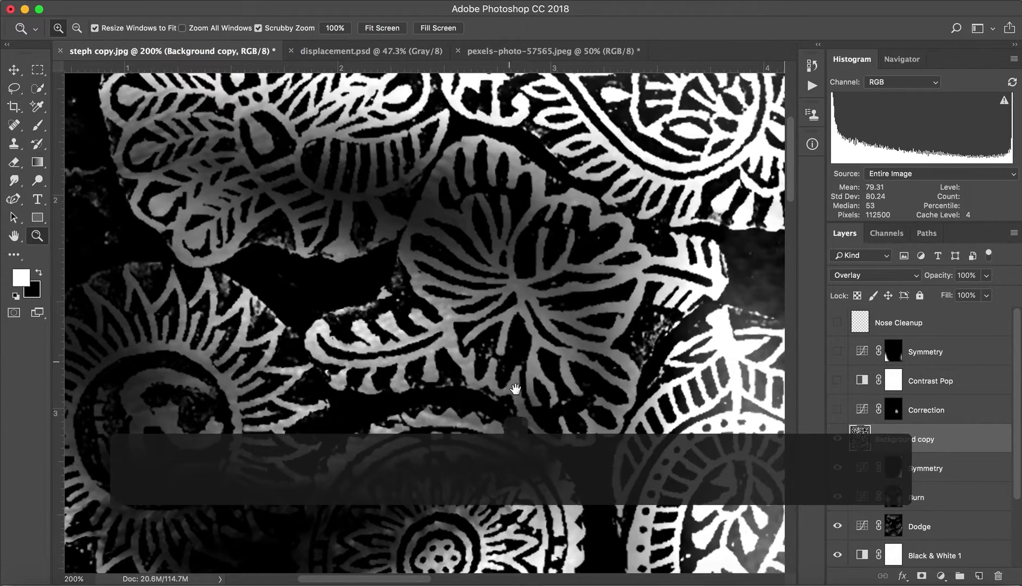
pyautogui.moveTo(491, 391); pyautogui.dragTo(395, 290)
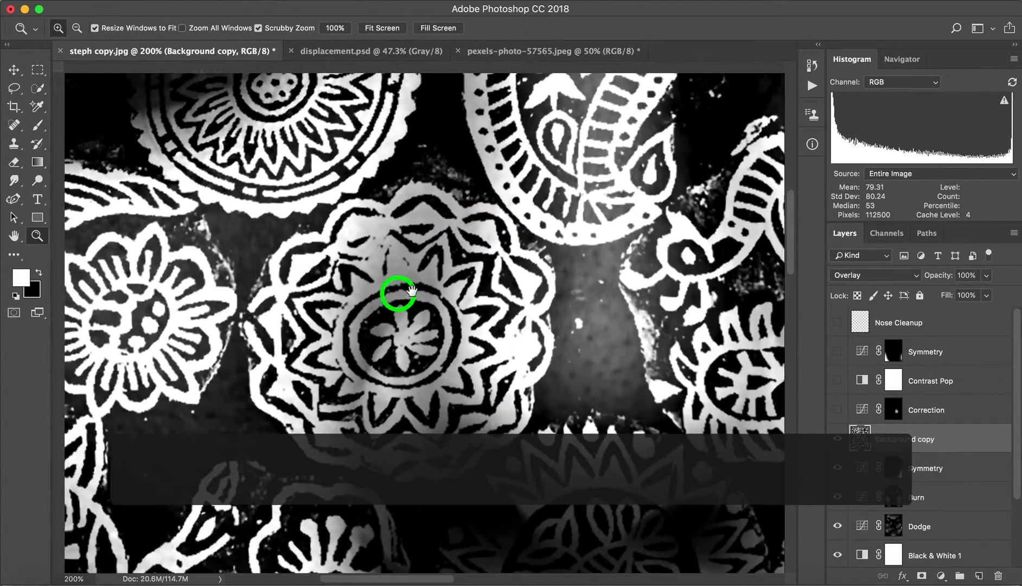
pyautogui.press('super+r')
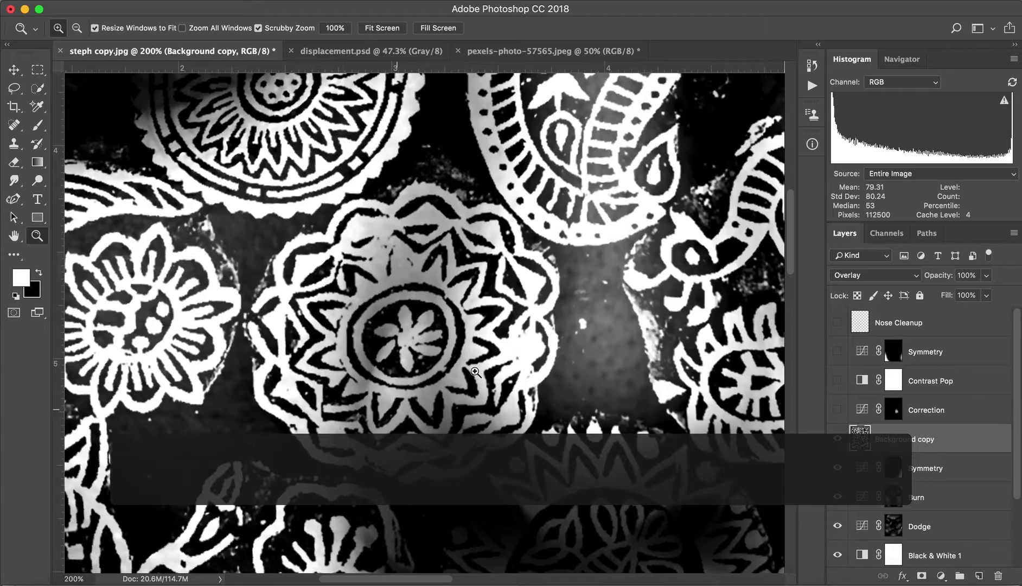
pyautogui.moveTo(475, 372); pyautogui.dragTo(374, 369)
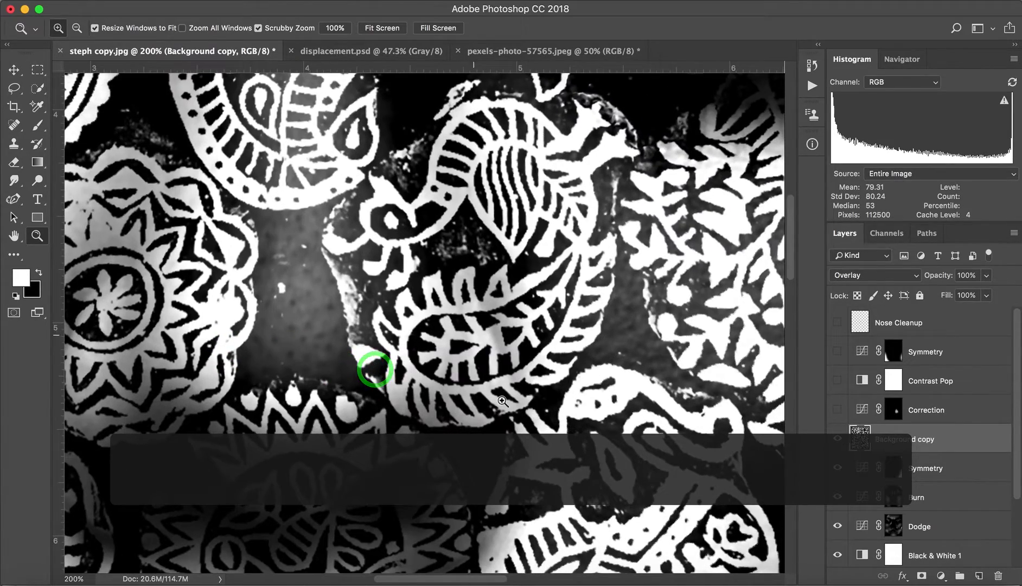
pyautogui.moveTo(513, 496); pyautogui.dragTo(575, 234)
pyautogui.moveTo(452, 461); pyautogui.dragTo(506, 350)
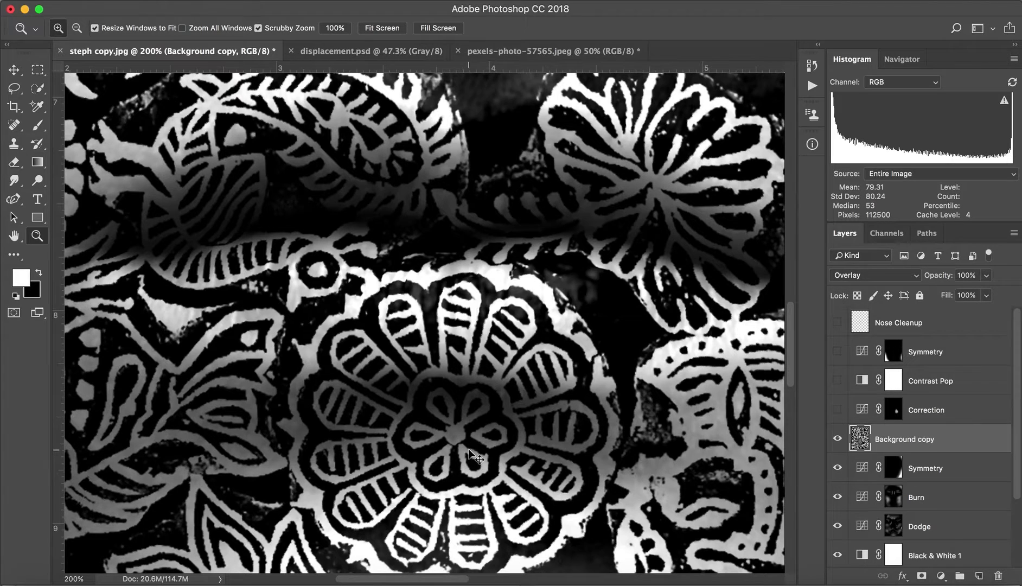
pyautogui.press('super+0')
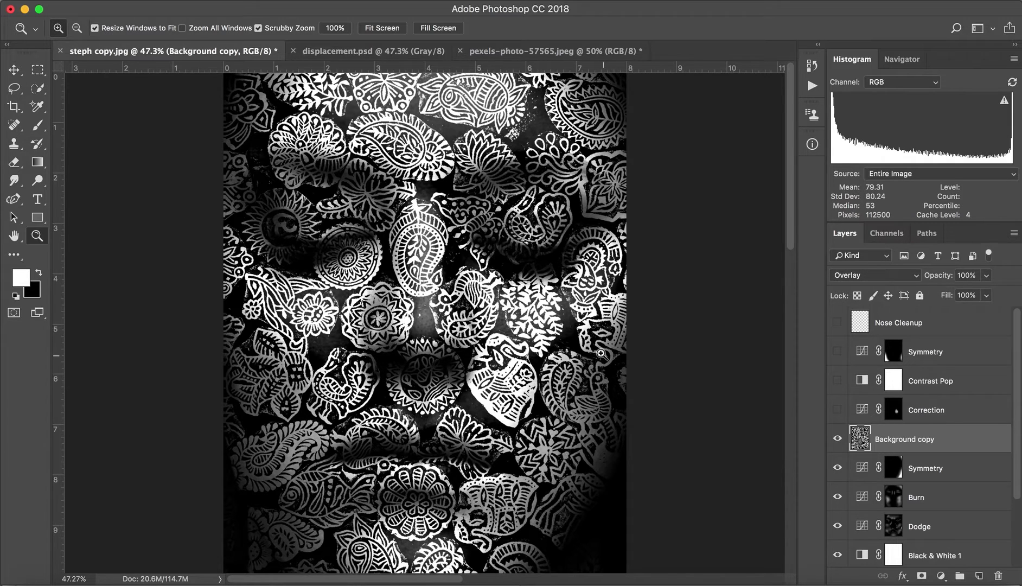
# Show the Correction curves layer above the pattern and review its curve settings.
pyautogui.click(837, 410)
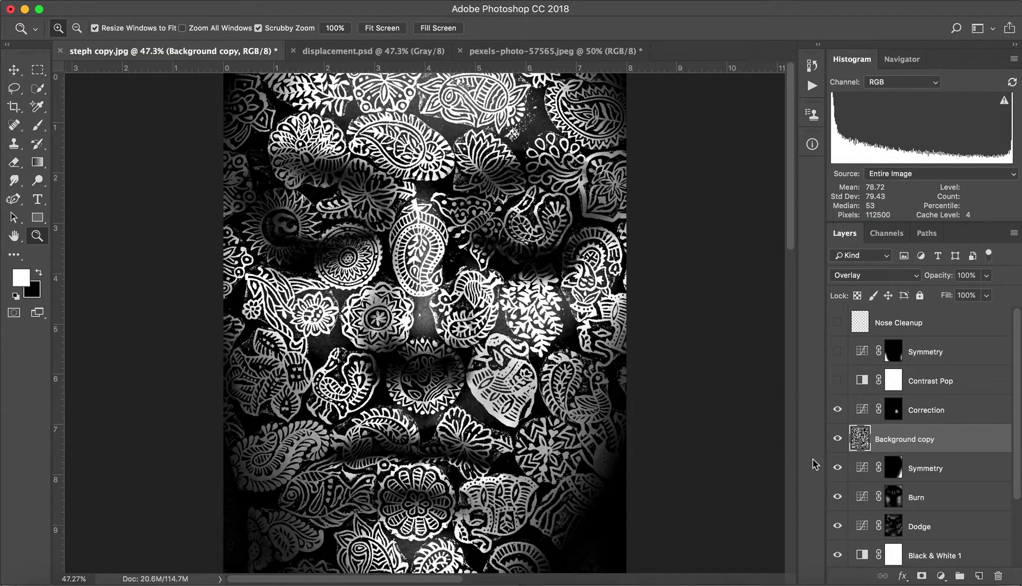
pyautogui.doubleClick(864, 413)
pyautogui.moveTo(230, 266); pyautogui.dragTo(231, 301)
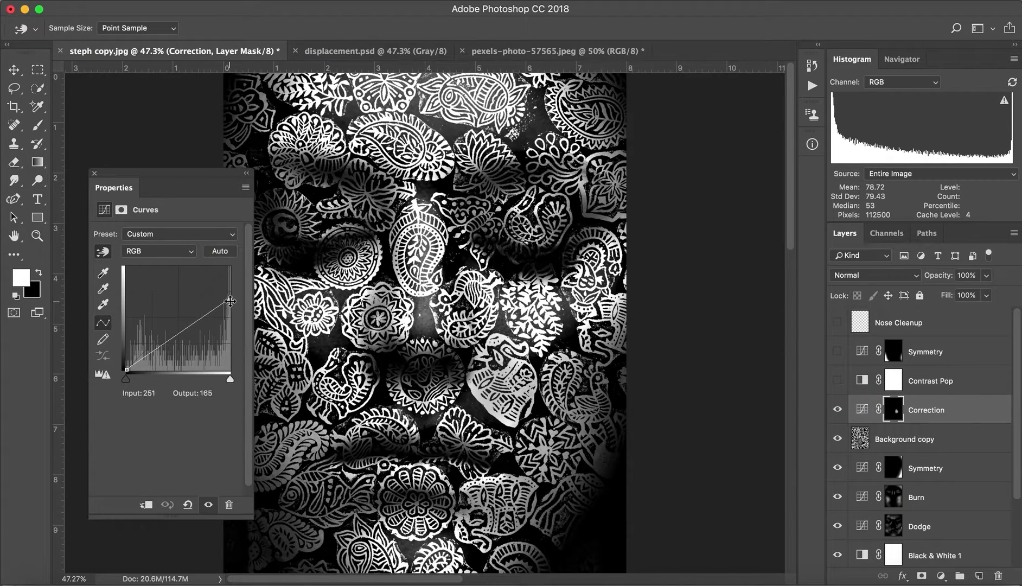
pyautogui.click(94, 173)
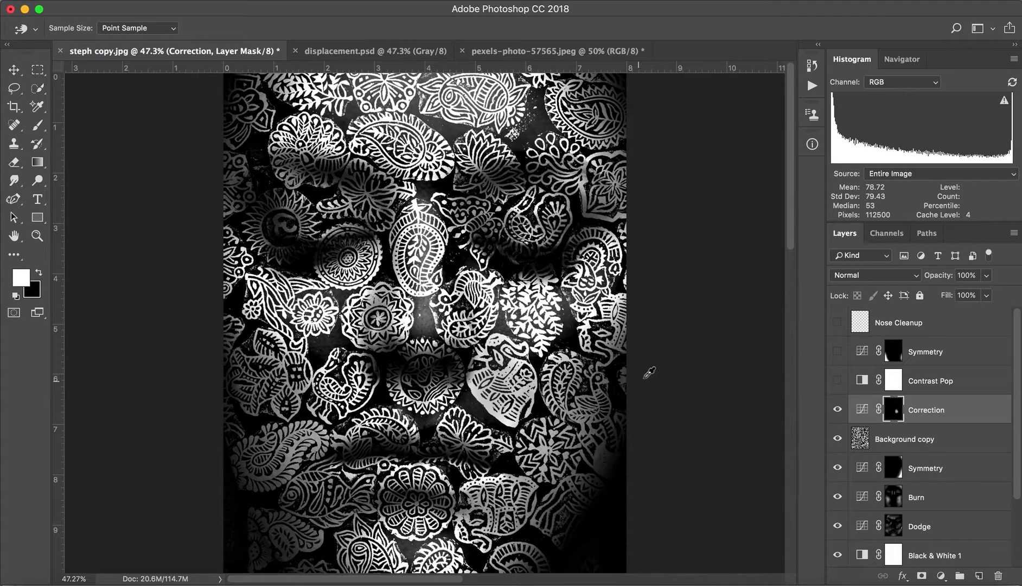
# Preview the Contrast Pop layer and add a Black & White adjustment layer above Correction, set to Soft Light.
pyautogui.click(837, 383)
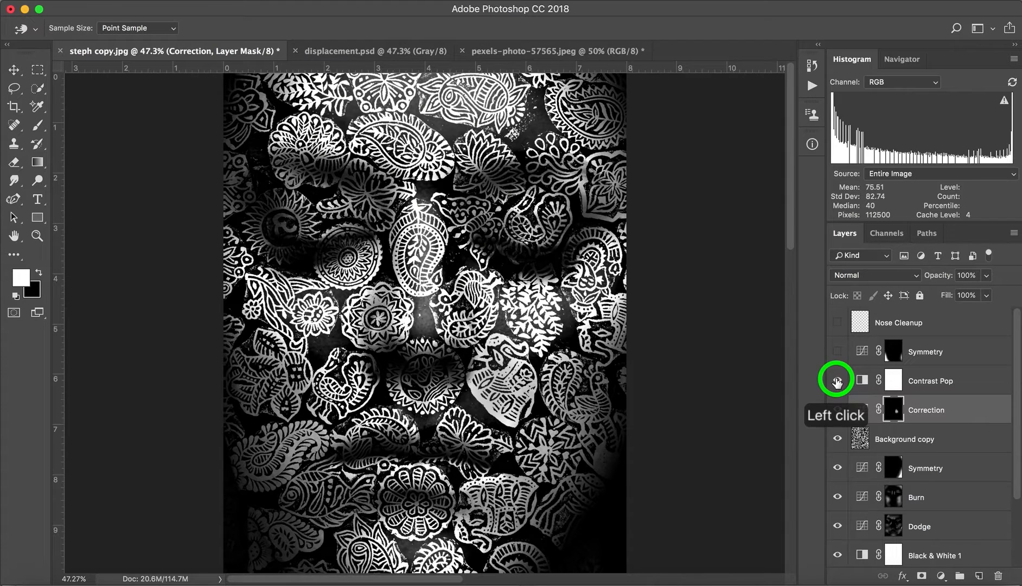
pyautogui.click(836, 383)
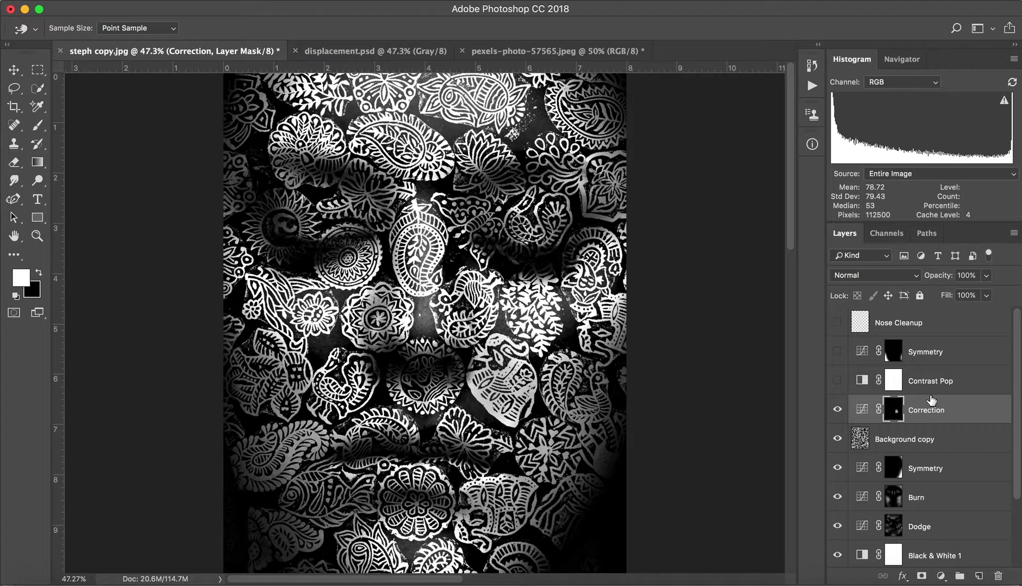
pyautogui.click(942, 576)
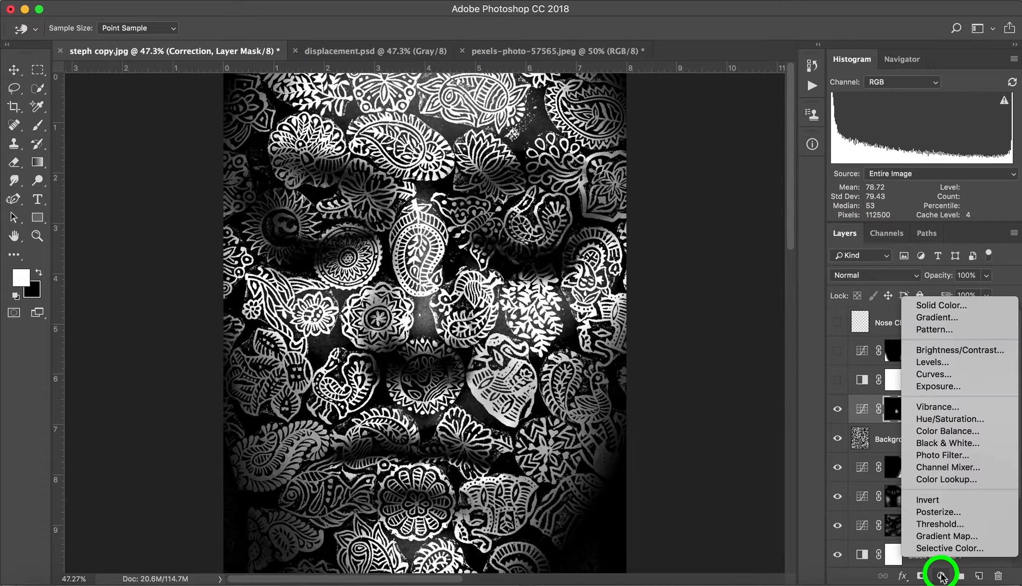
pyautogui.click(937, 443)
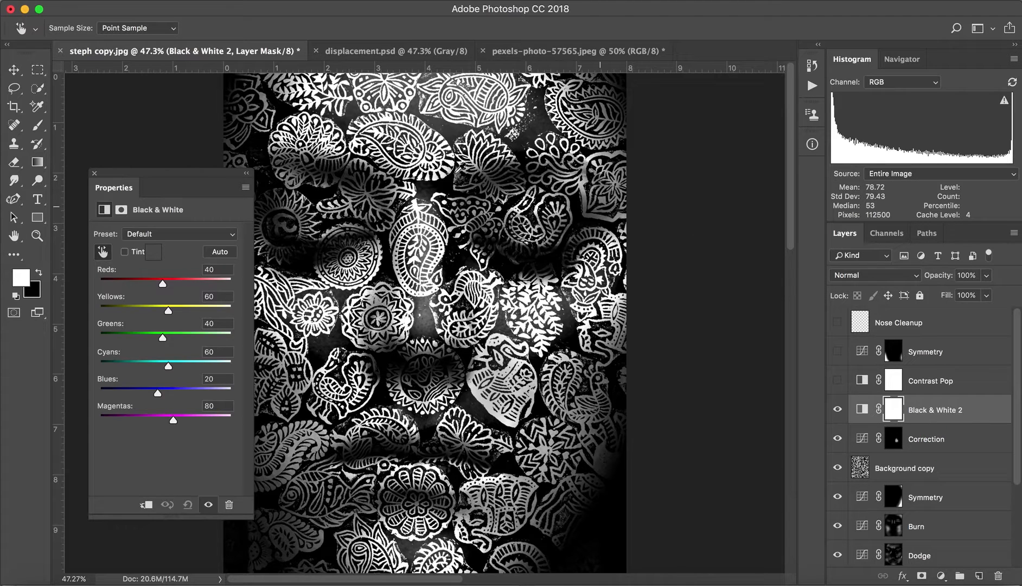
pyautogui.click(95, 173)
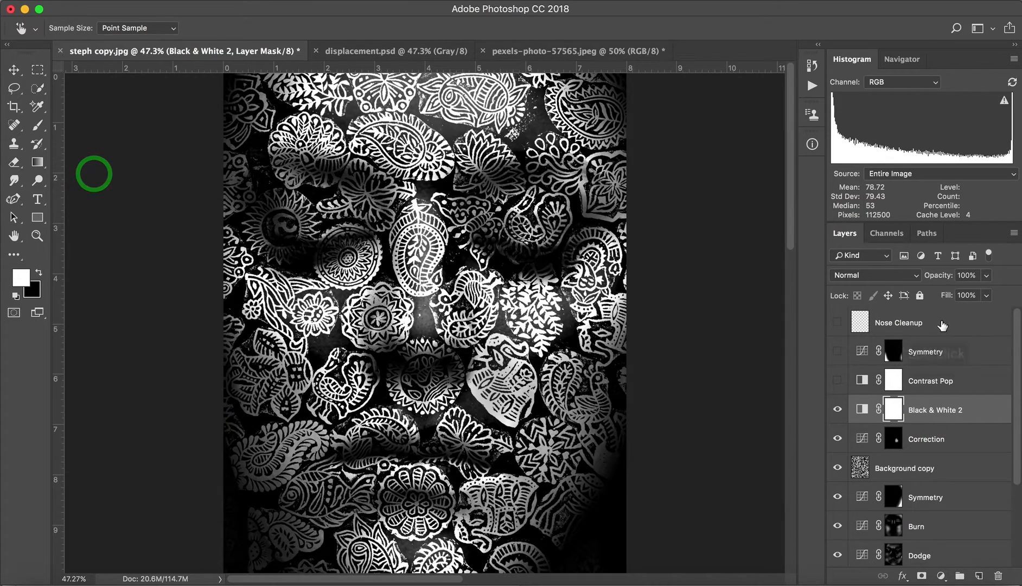
pyautogui.click(887, 278)
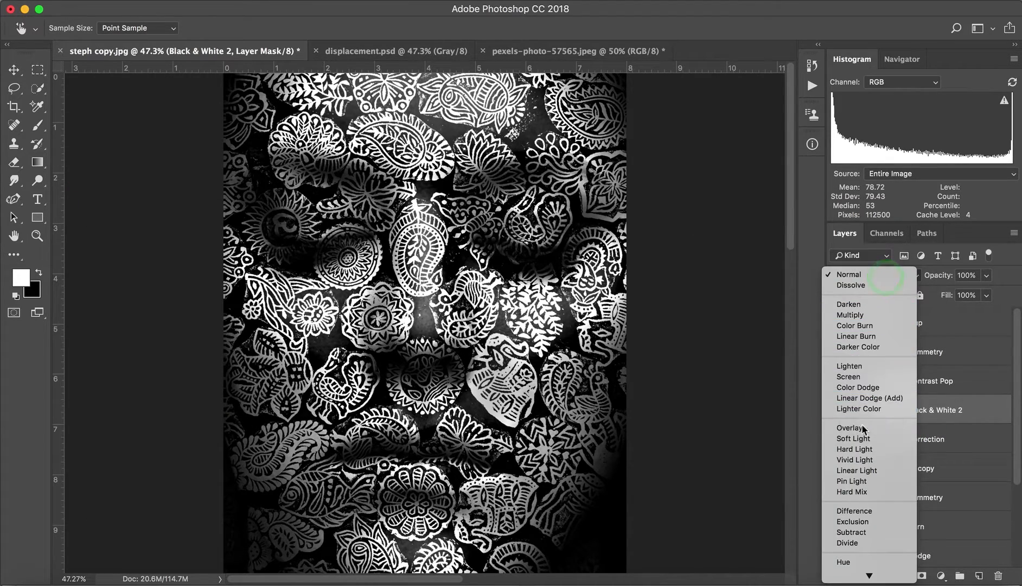
pyautogui.click(851, 438)
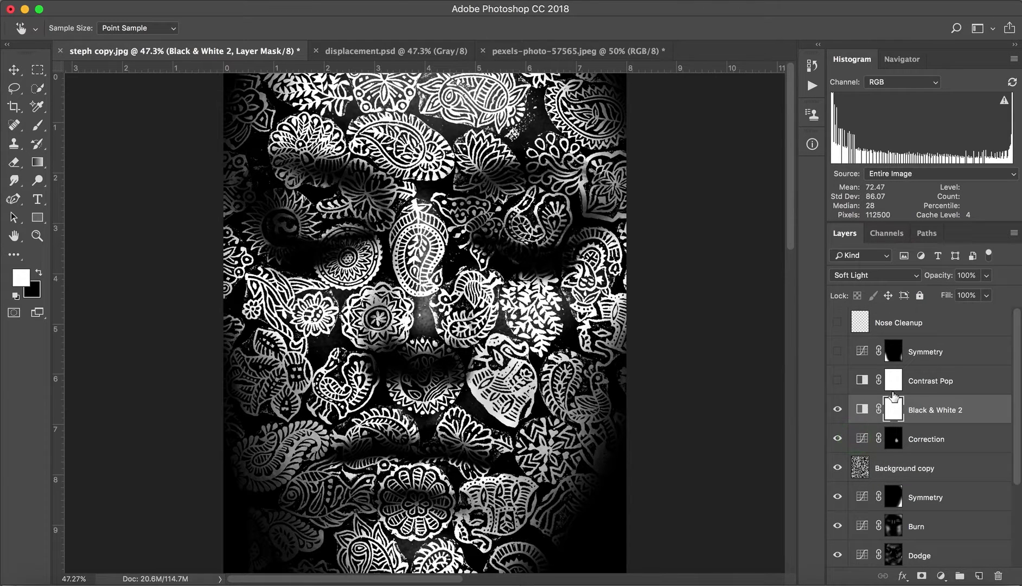
# Check the Contrast Pop layer's blend settings and lower the new Black & White layer's opacity to 50%.
pyautogui.click(940, 383)
pyautogui.press('z')
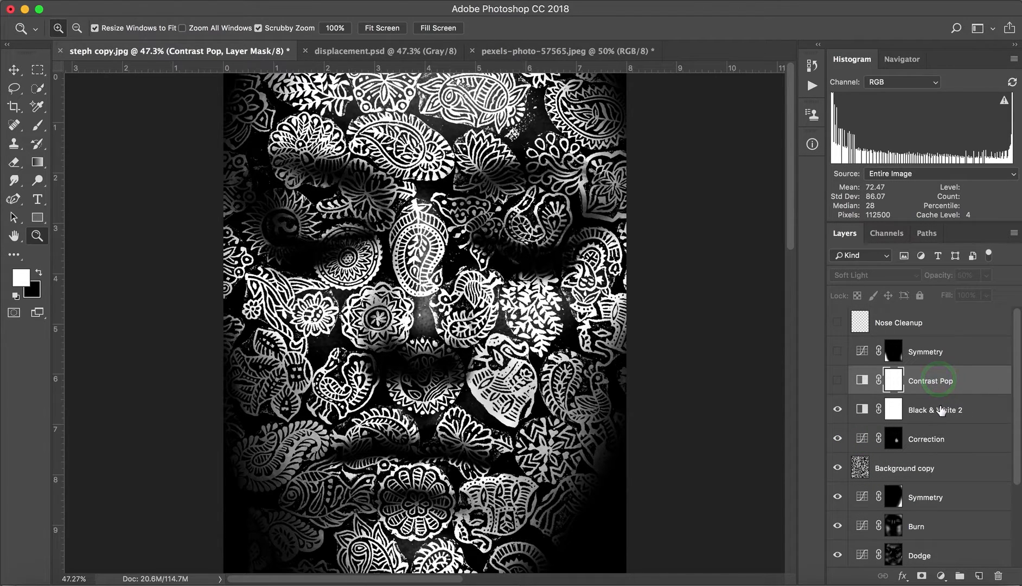
pyautogui.click(938, 410)
pyautogui.moveTo(943, 275); pyautogui.dragTo(903, 277)
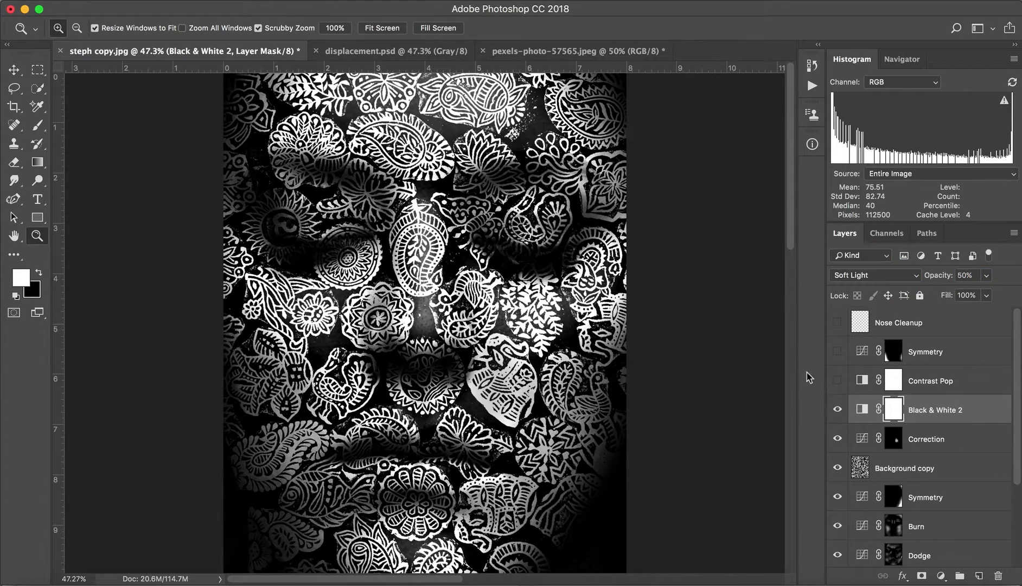
# Turn on the Contrast Pop layer and delete the duplicate Black & White 2 adjustment layer.
pyautogui.click(838, 411)
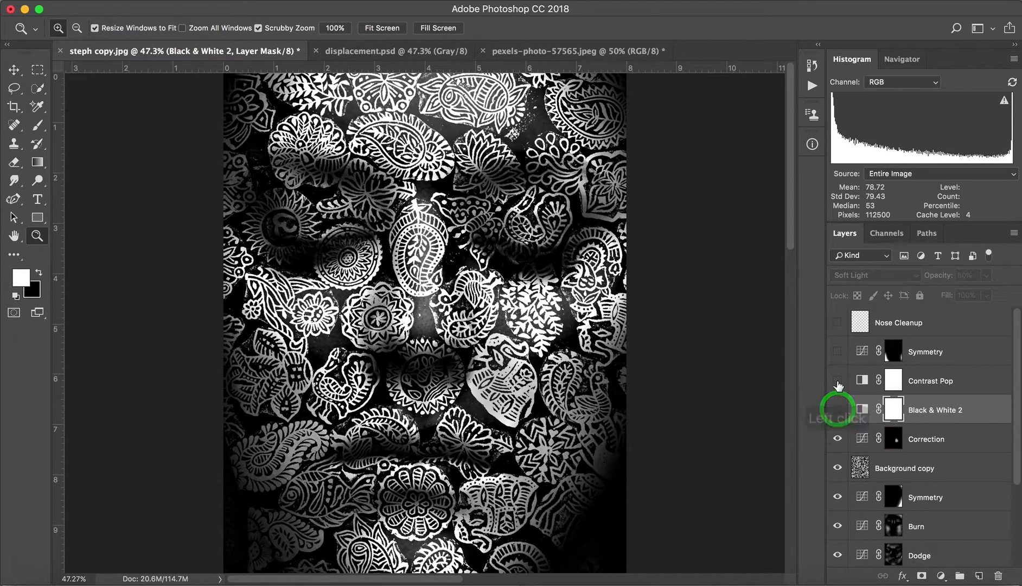
pyautogui.click(837, 380)
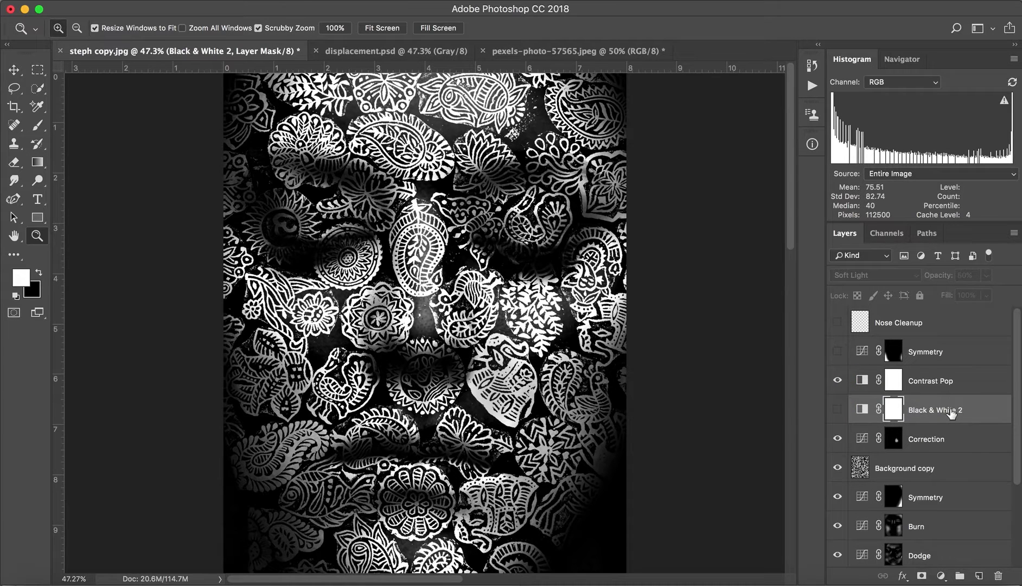
pyautogui.moveTo(952, 414); pyautogui.dragTo(999, 575)
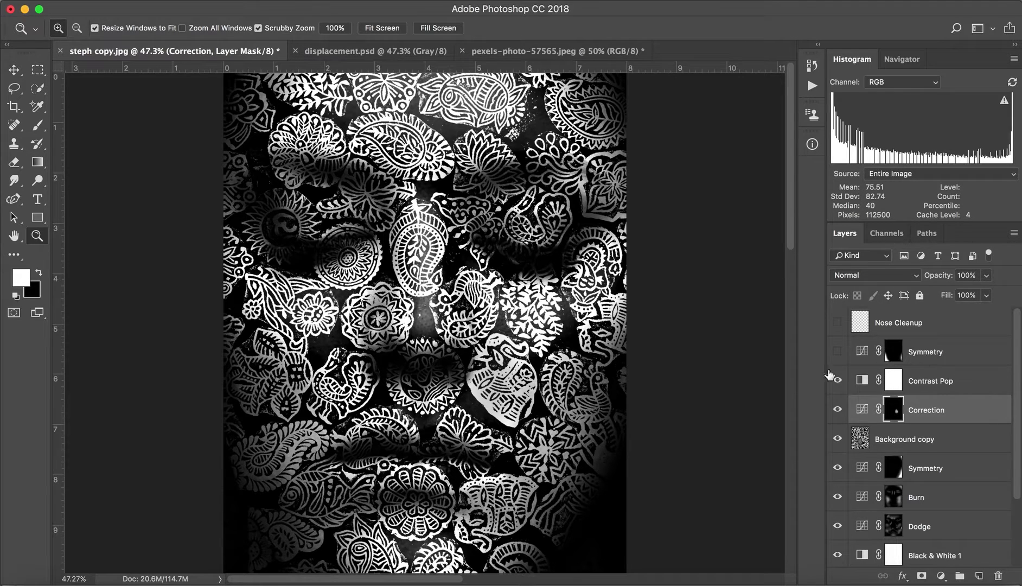
# Review the curve of the Symmetry layer above Contrast Pop and show the layer, comparing the image with and without it.
pyautogui.doubleClick(862, 352)
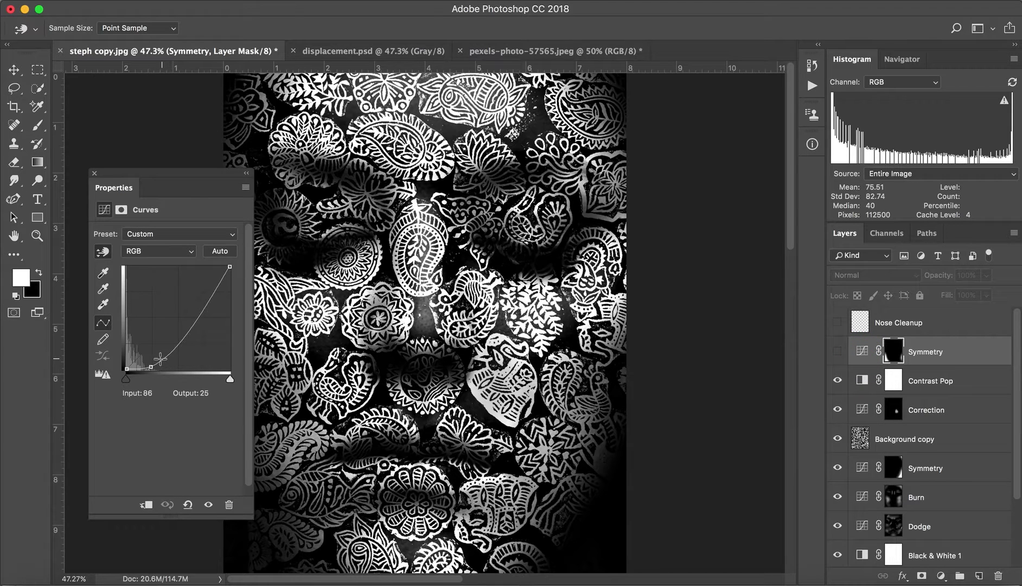
pyautogui.click(93, 174)
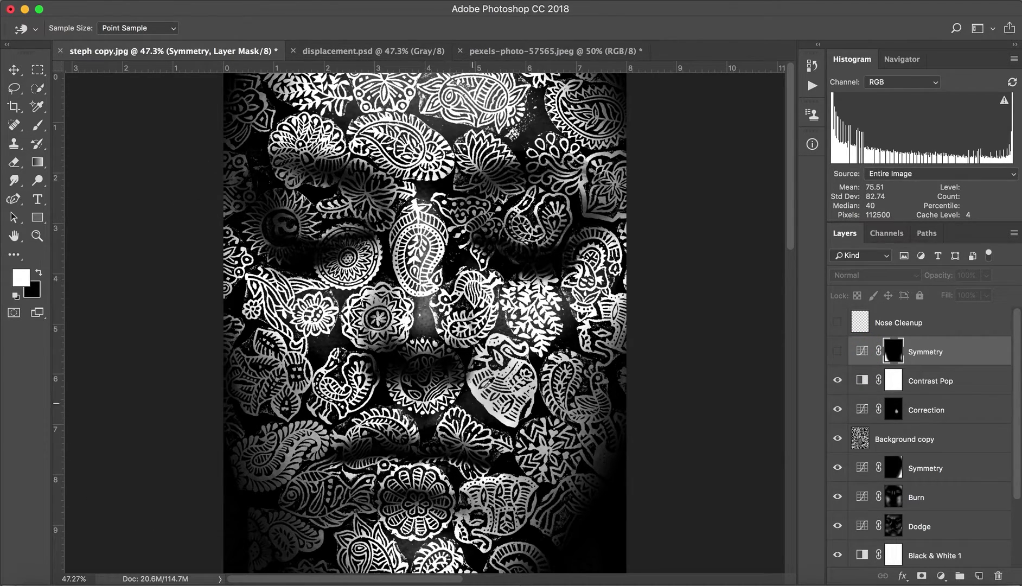
pyautogui.click(839, 353)
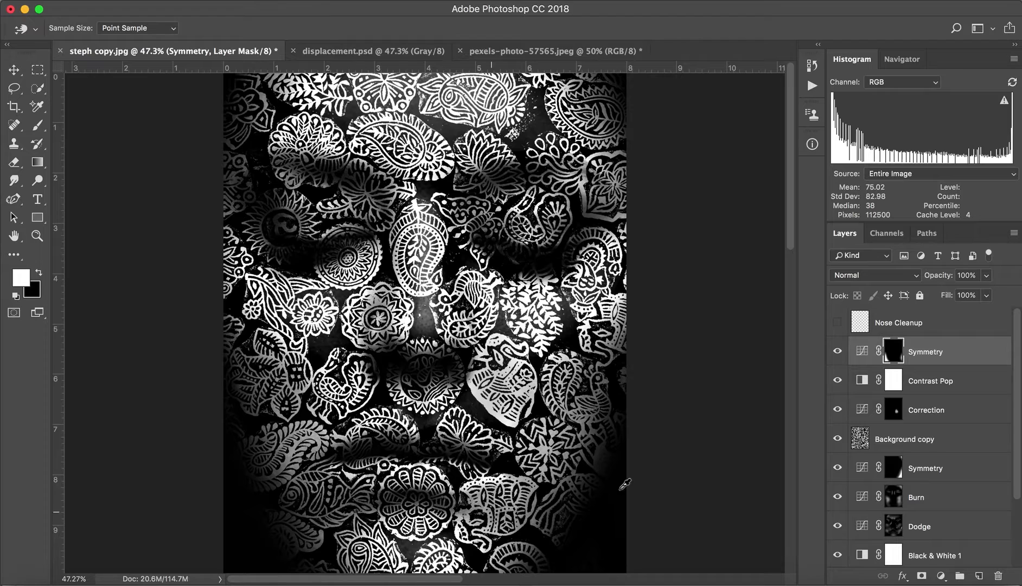
pyautogui.click(836, 351)
pyautogui.click(836, 350)
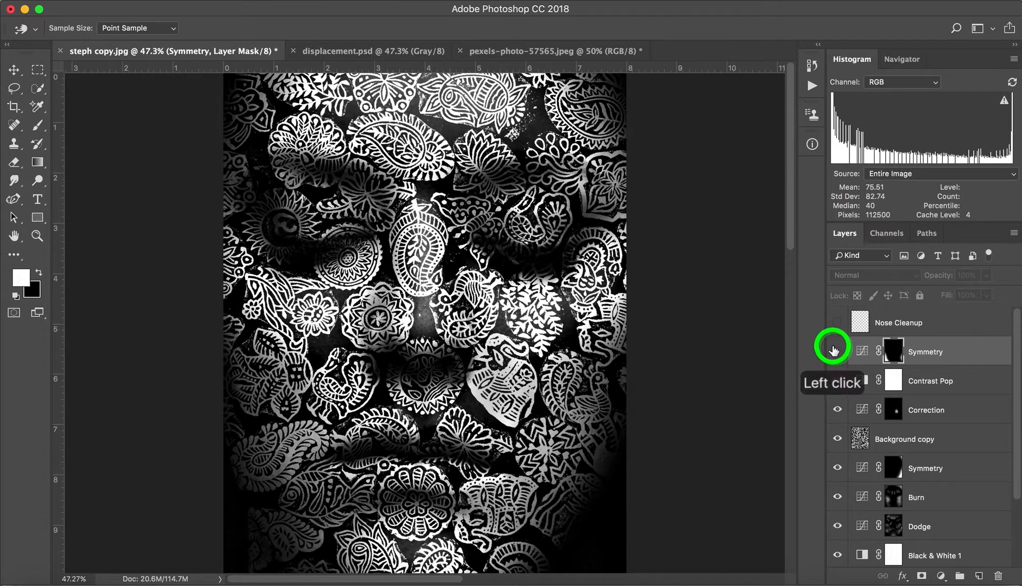
pyautogui.click(1018, 353)
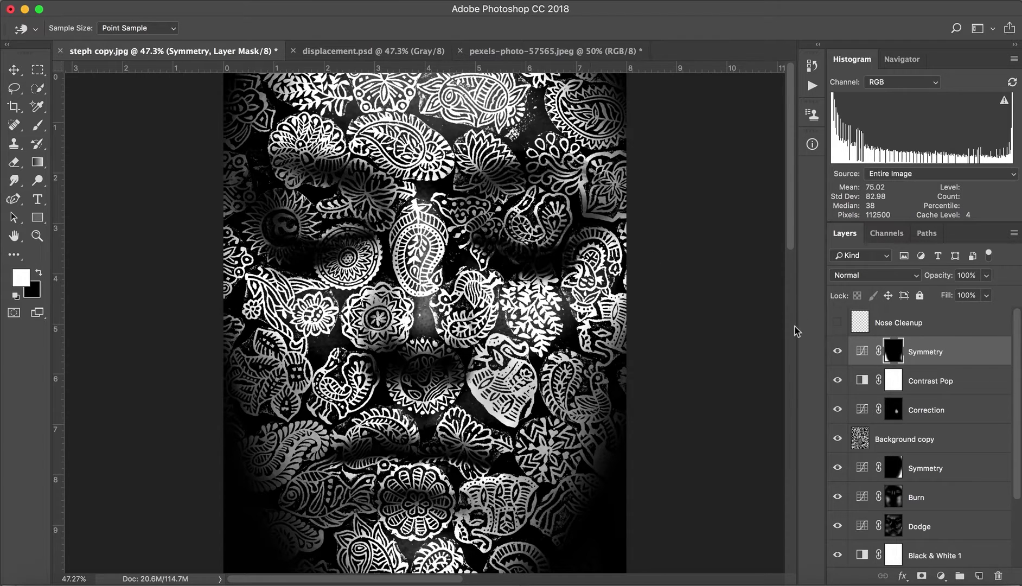
pyautogui.press('z')
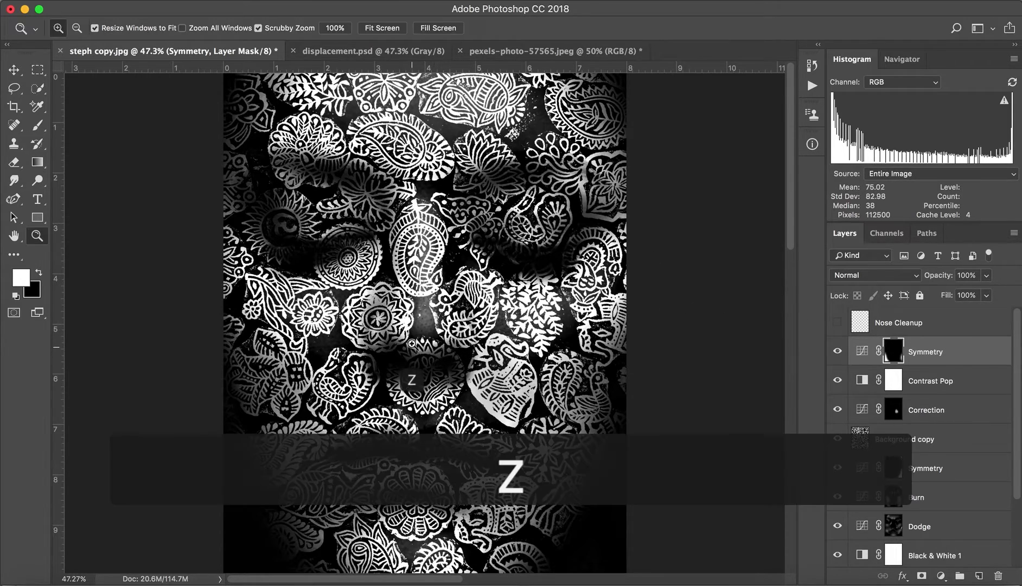
# Show the Nose Cleanup layer above Symmetry while inspecting the nose area up close, and return to the whole image.
pyautogui.click(422, 335)
pyautogui.click(422, 334)
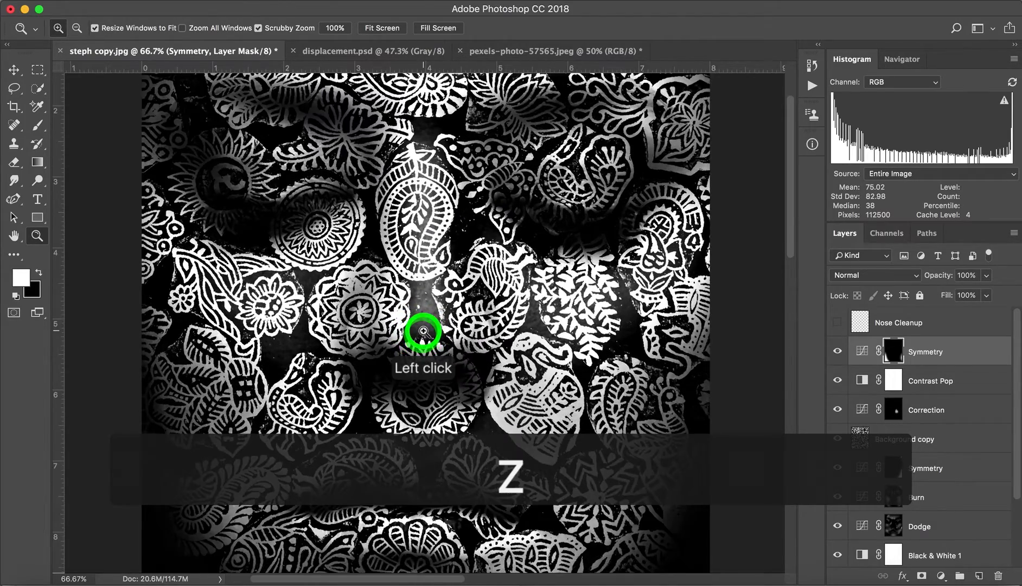
pyautogui.click(422, 332)
pyautogui.click(423, 330)
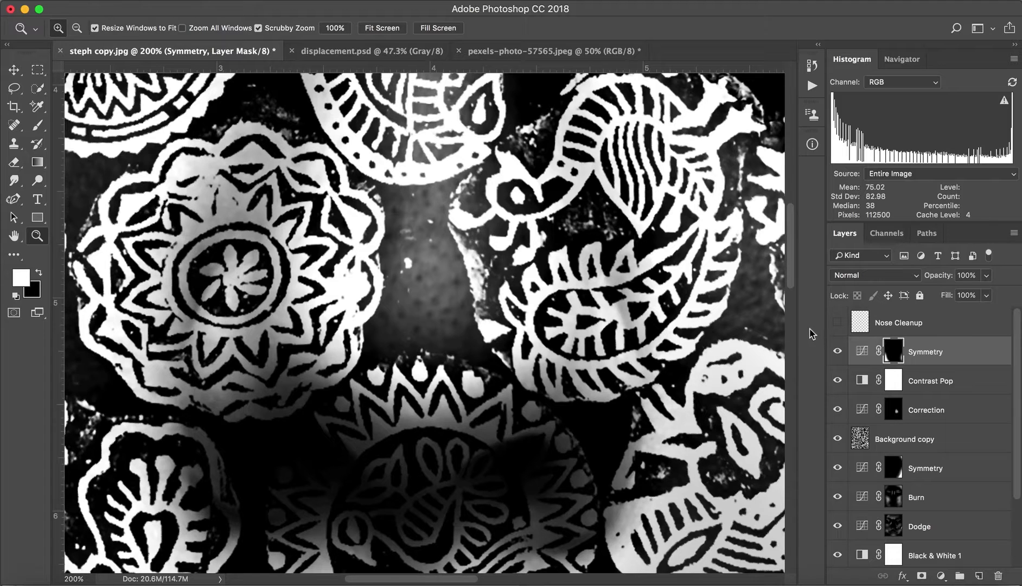
pyautogui.click(839, 323)
pyautogui.press('super+0')
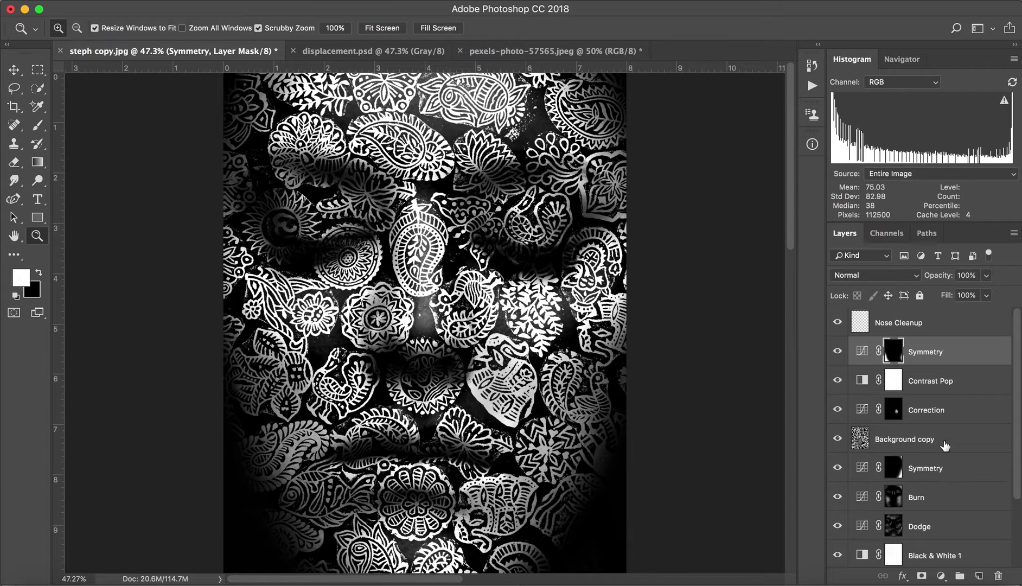
# Compare the image in colour and monochrome by hiding and reshowing the Black & White 1 layer.
pyautogui.moveTo(1018, 455); pyautogui.dragTo(1018, 529)
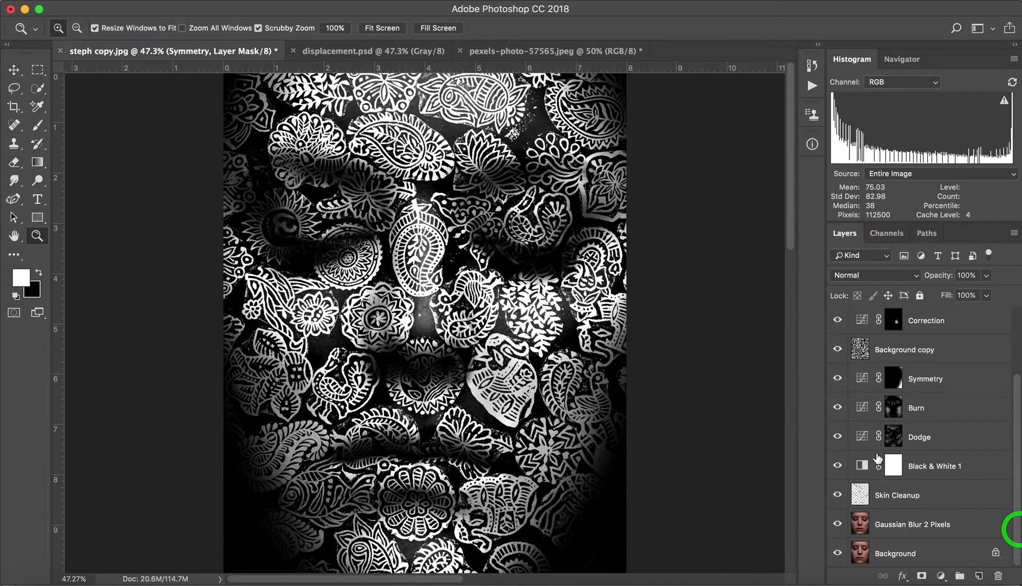
pyautogui.click(838, 468)
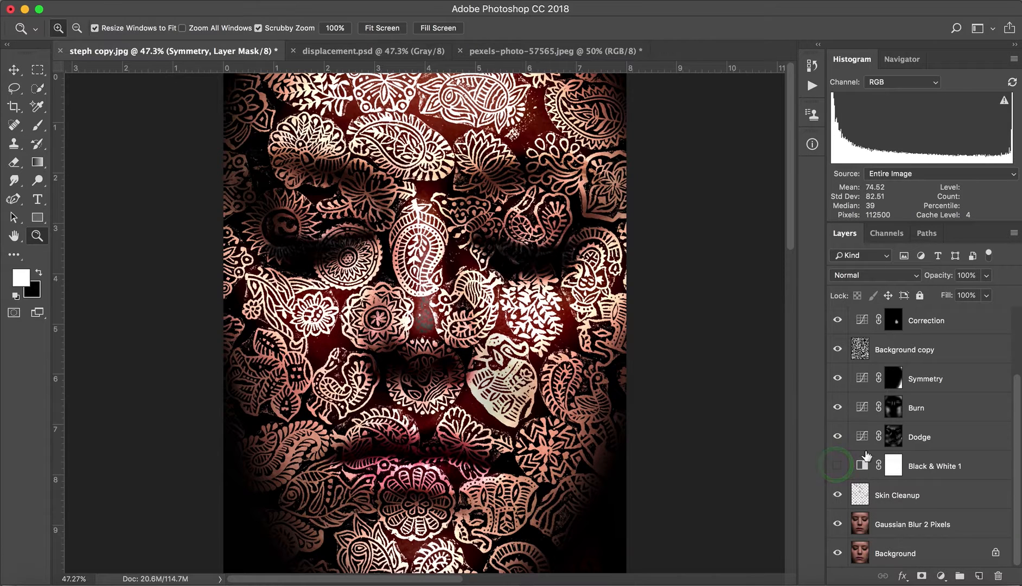
pyautogui.click(839, 466)
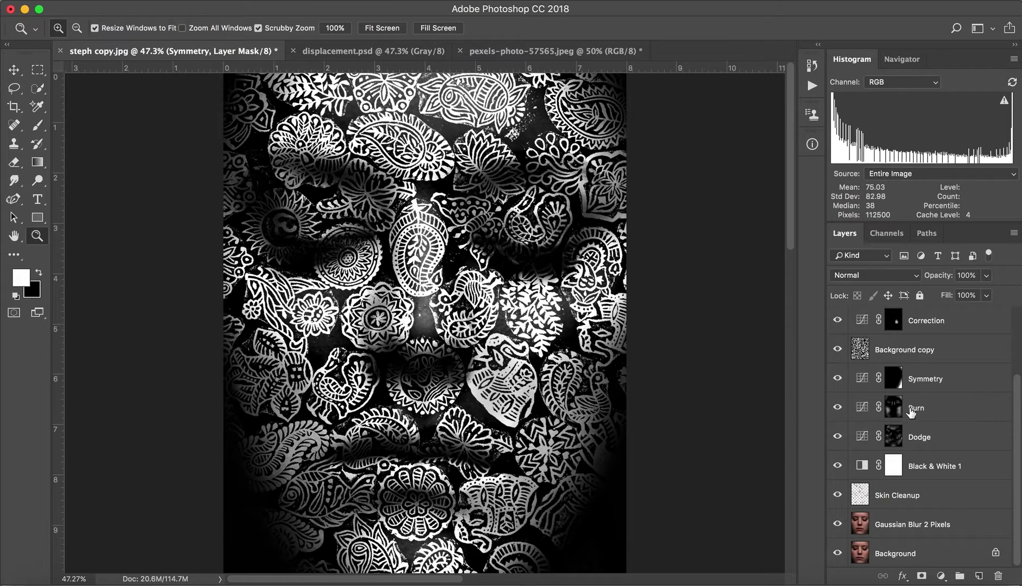
pyautogui.moveTo(1018, 387); pyautogui.dragTo(1013, 305)
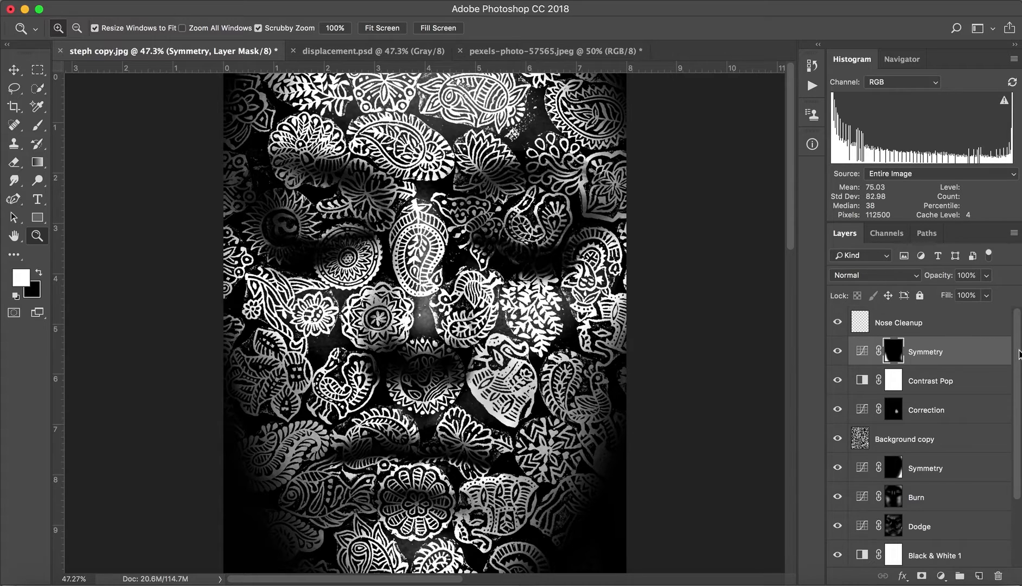
pyautogui.click(558, 3)
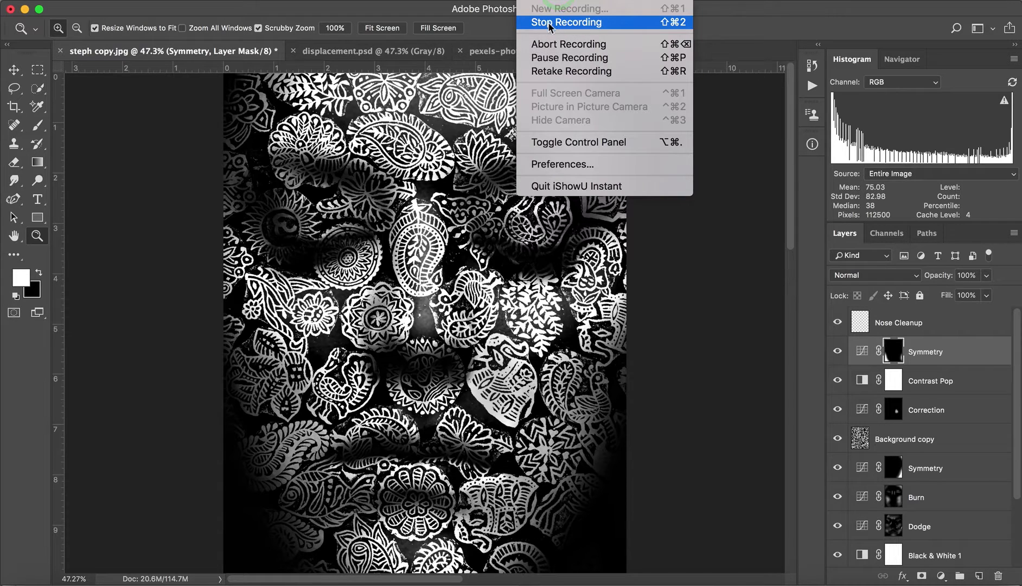